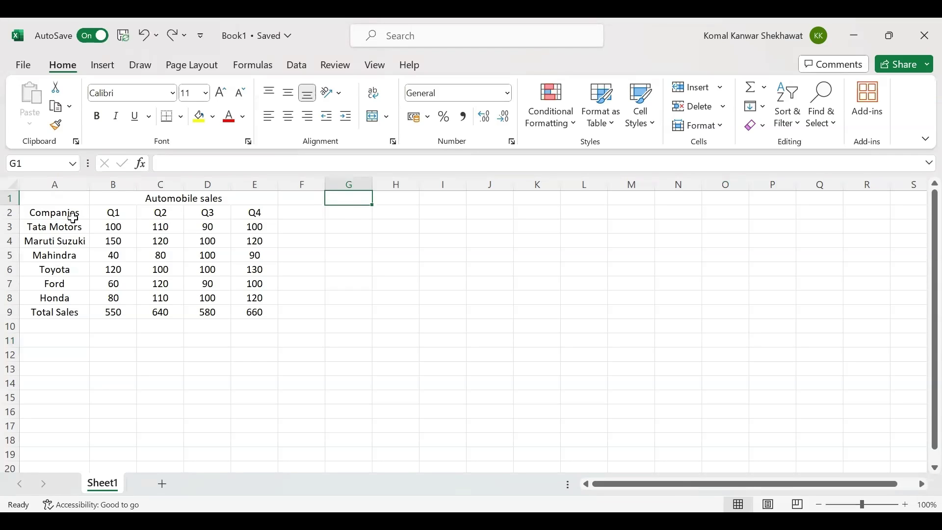
Examine the company names and the Total Sales label listed under Companies in cells A3 to A9.
click(72, 163)
click(72, 230)
click(79, 225)
key(Down)
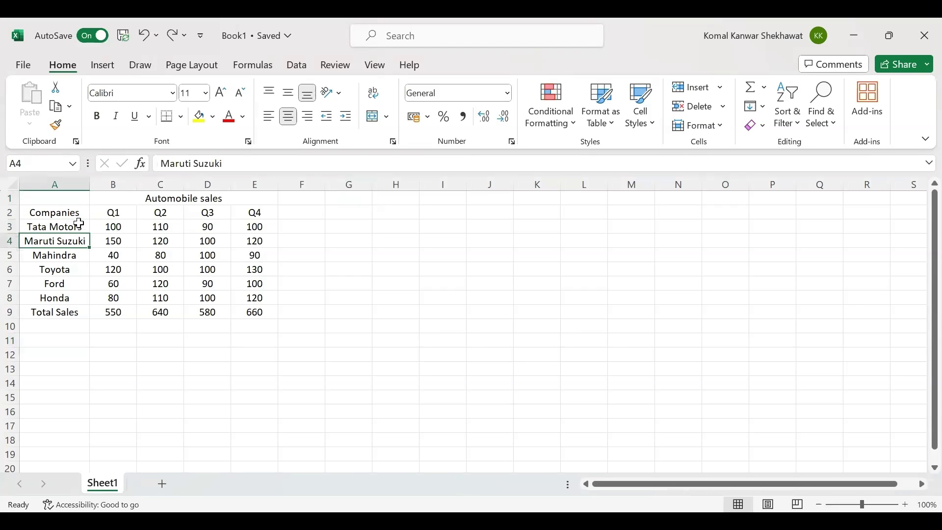
key(Down)
key(Down)
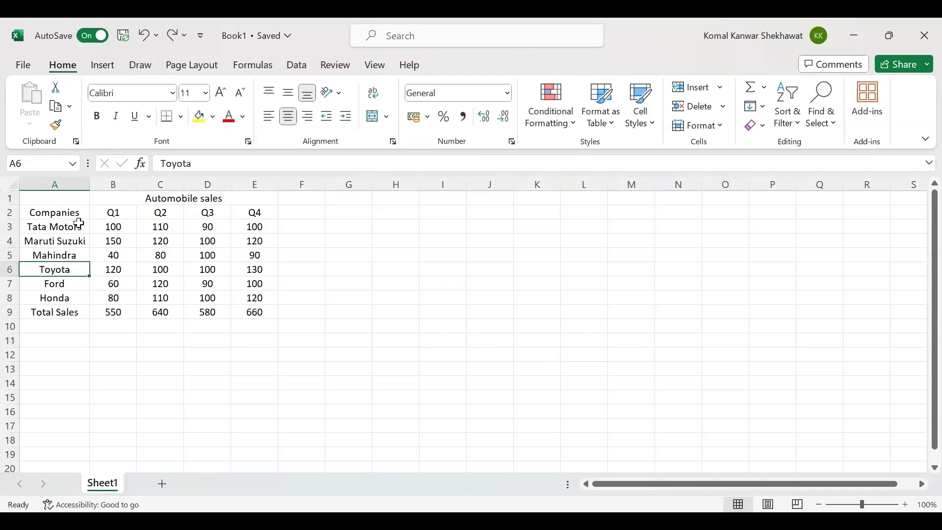
key(Down)
key(Down)
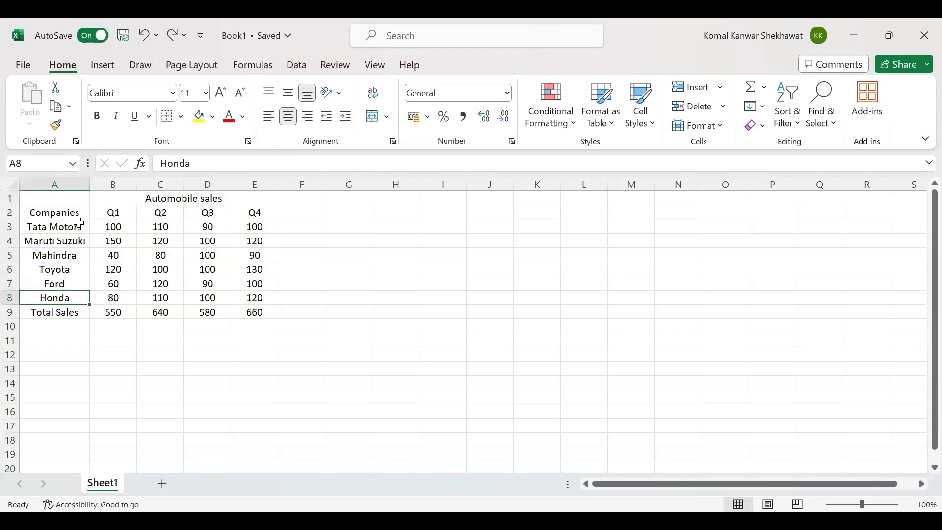
key(Down)
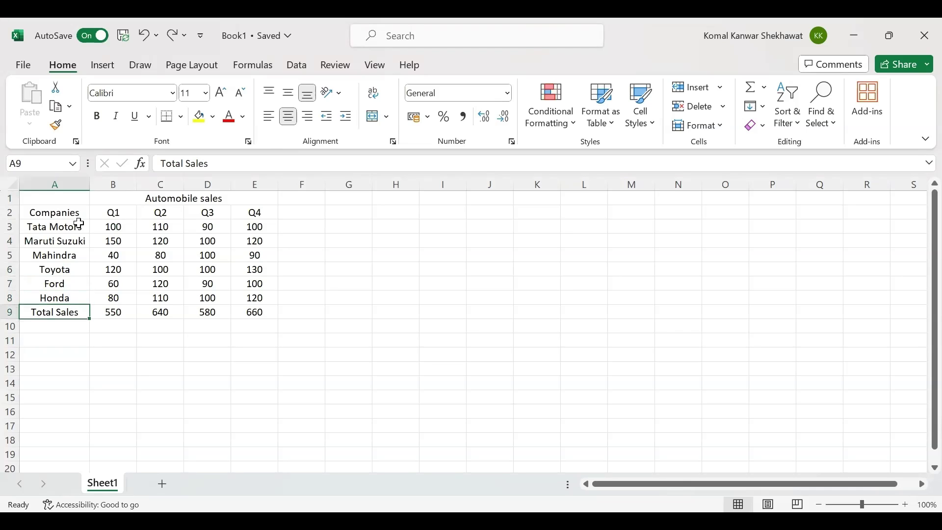
Review the sales figures in the four quarterly columns, Q1 to Q4.
click(127, 185)
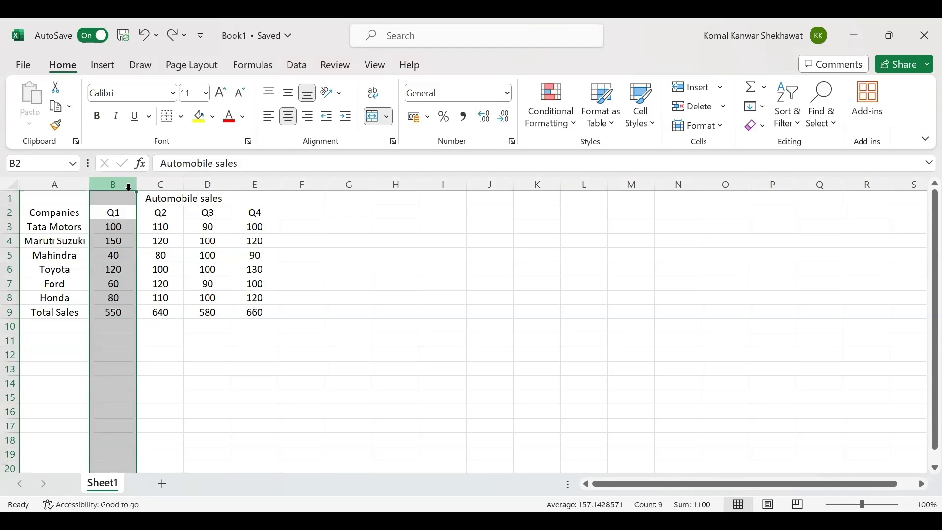
key(Right)
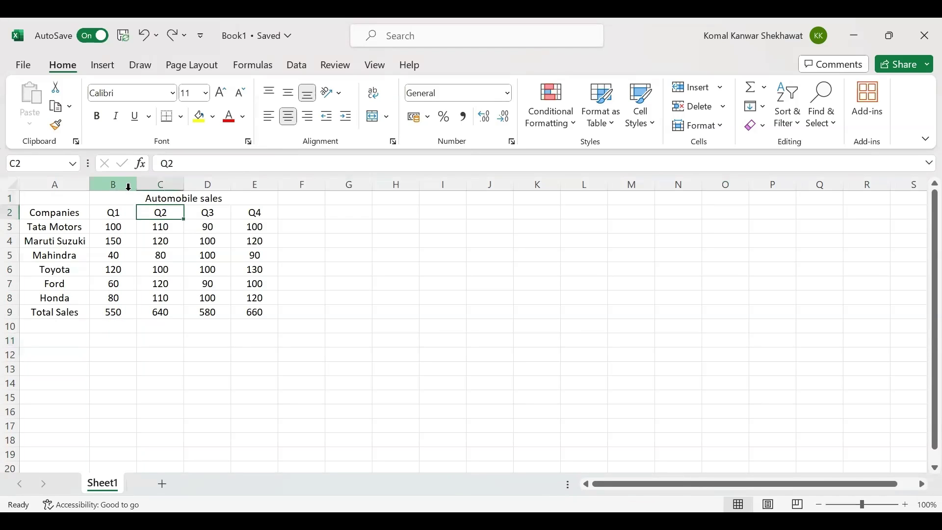
click(155, 183)
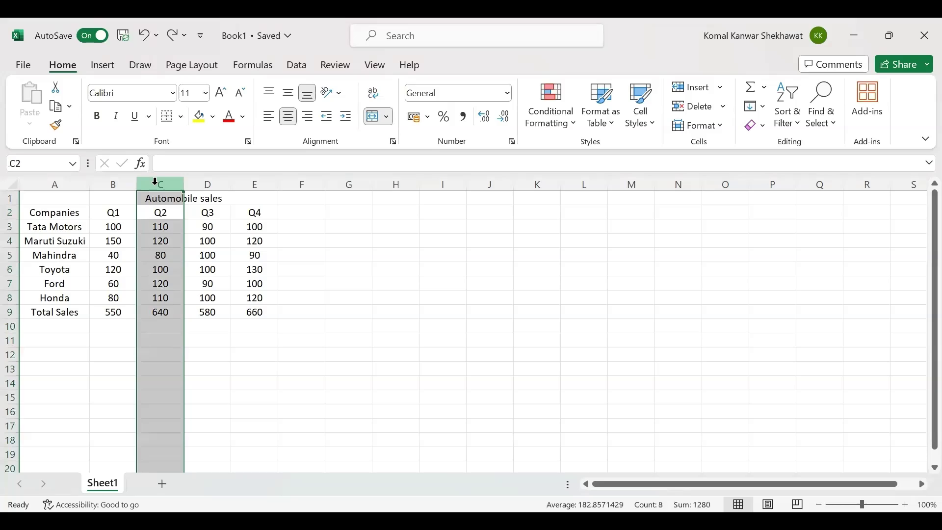
click(216, 177)
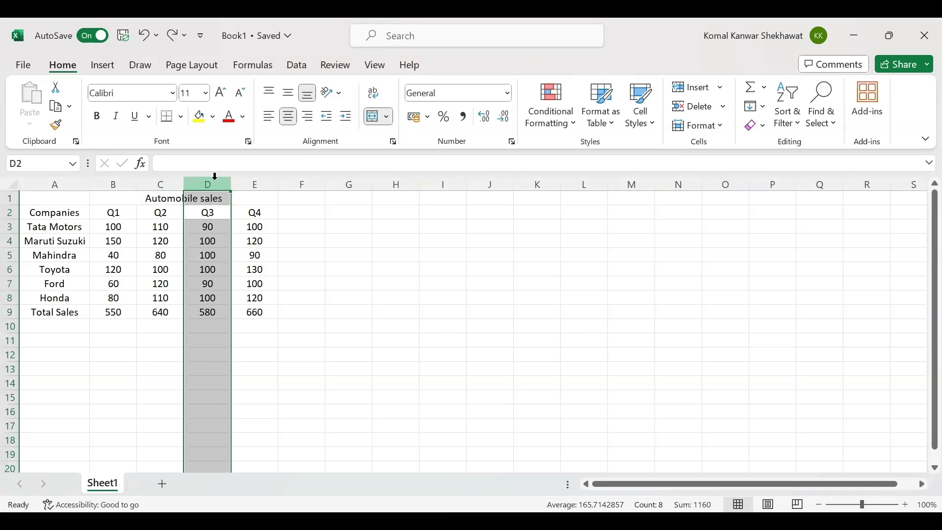
click(248, 183)
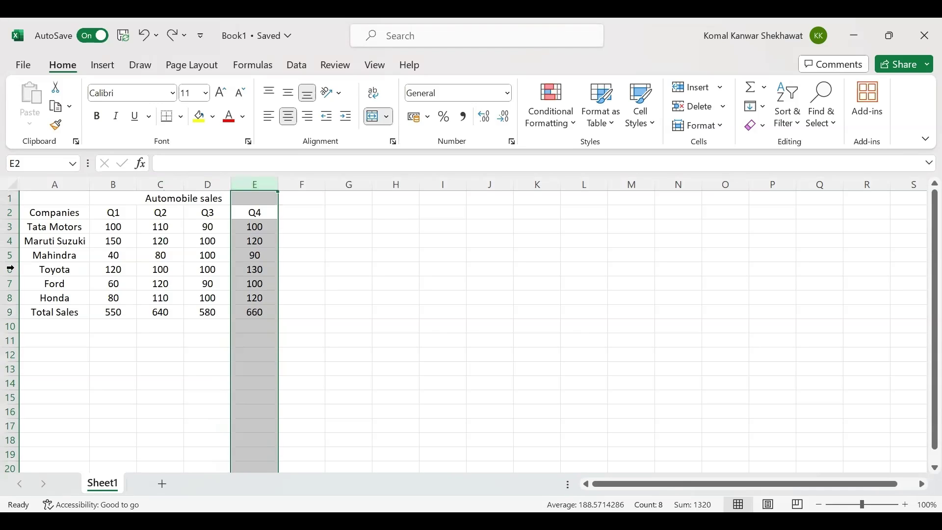
Check the formulas in the Total Sales row for each quarter, from B9 to E9.
click(22, 312)
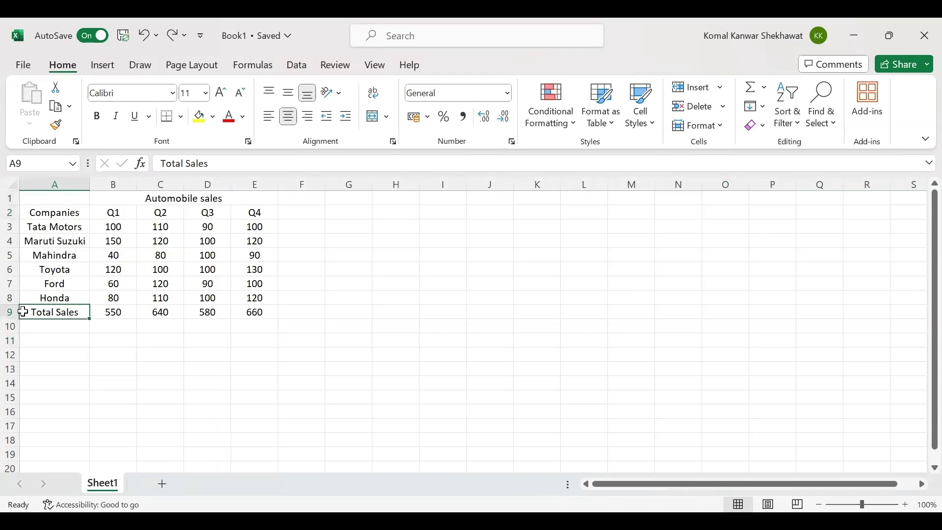
click(117, 312)
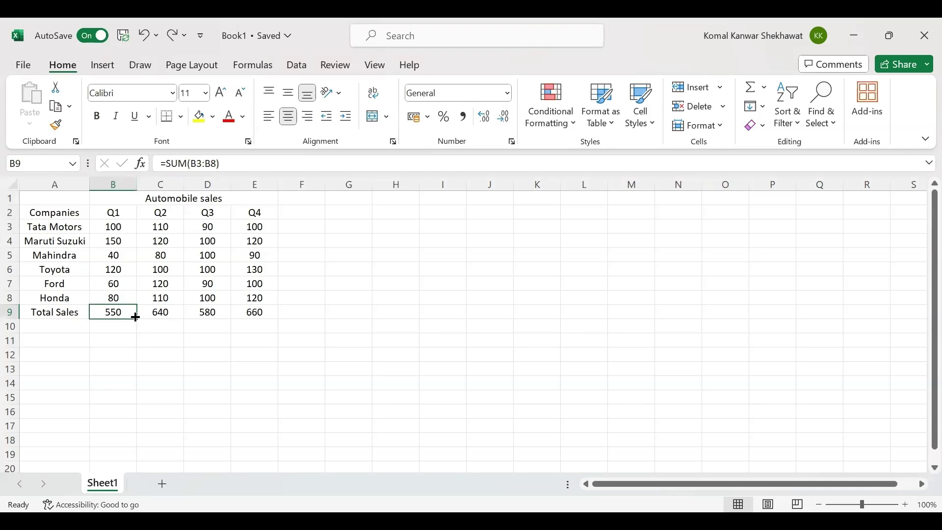
click(156, 315)
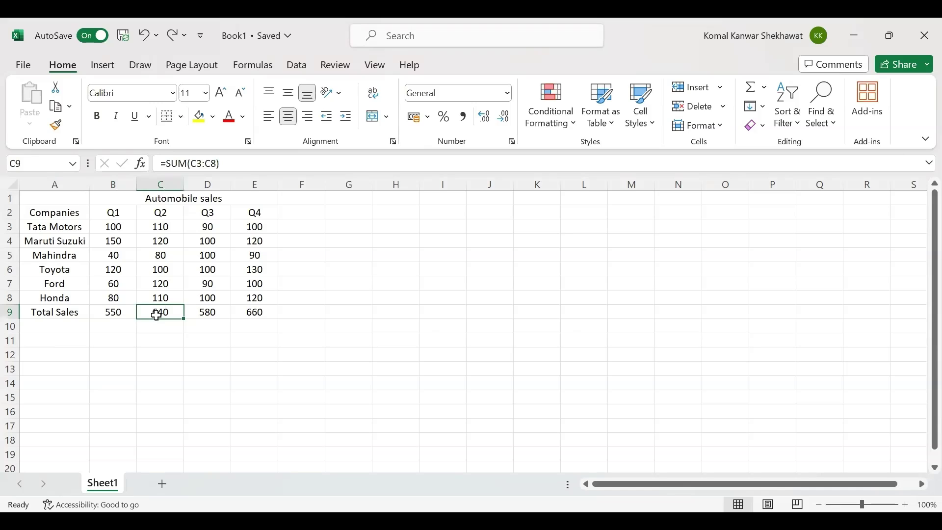
click(202, 315)
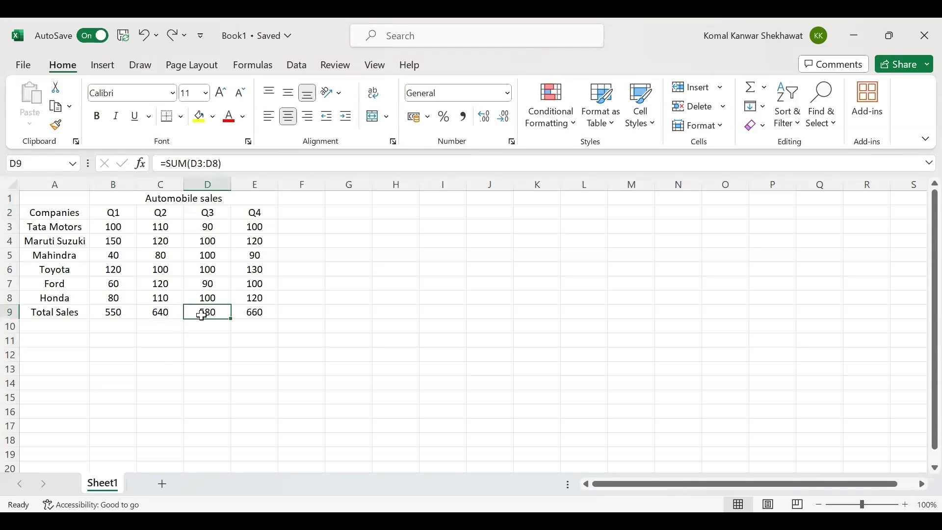
click(256, 312)
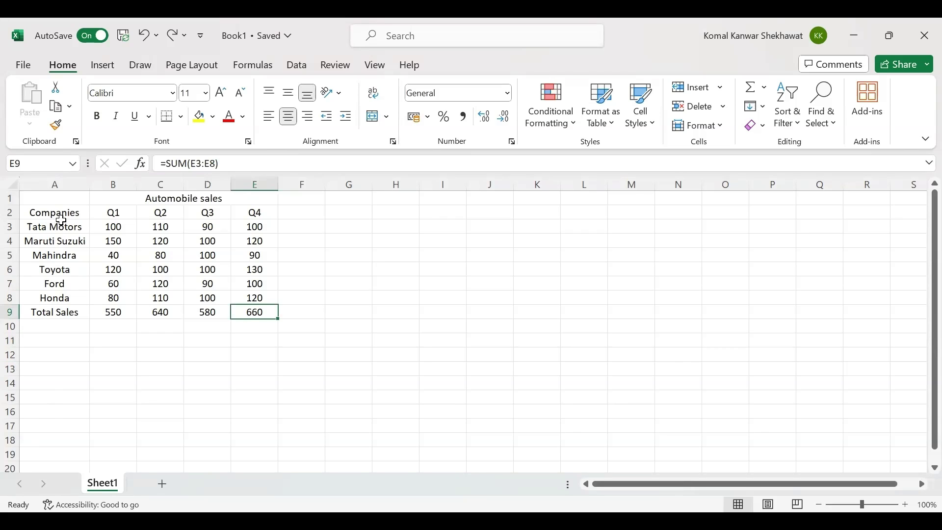
Insert a default clustered column chart from the range A2:E8 and place it beside the sales table around columns G to N.
drag(52, 215, 257, 295)
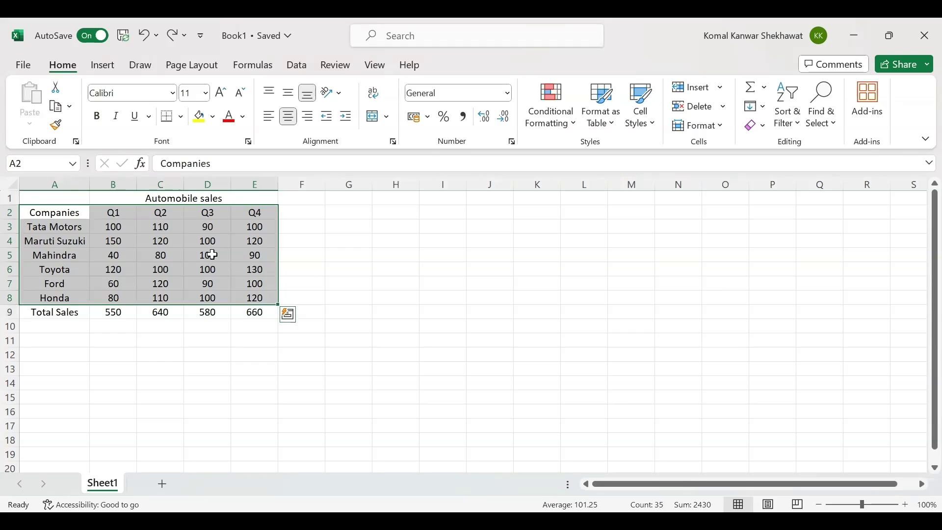
click(105, 67)
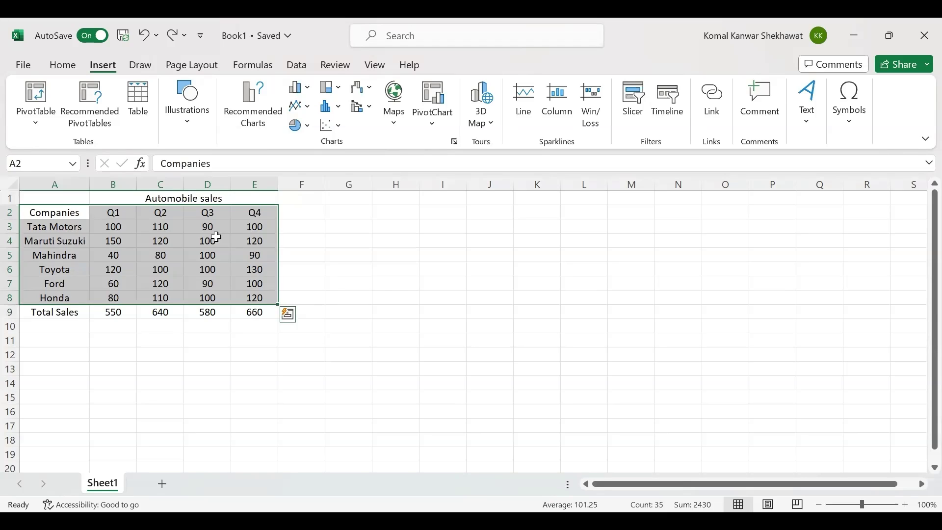
key(alt+F1)
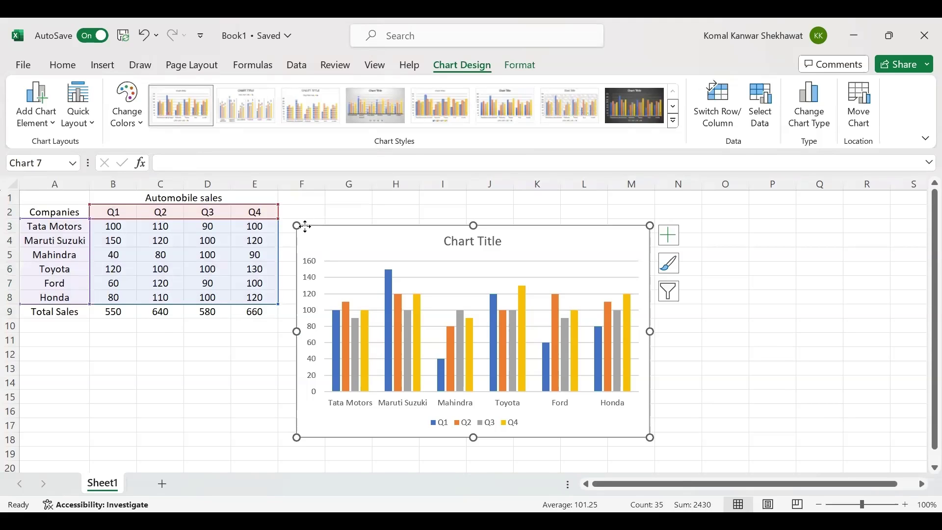
drag(304, 226, 352, 209)
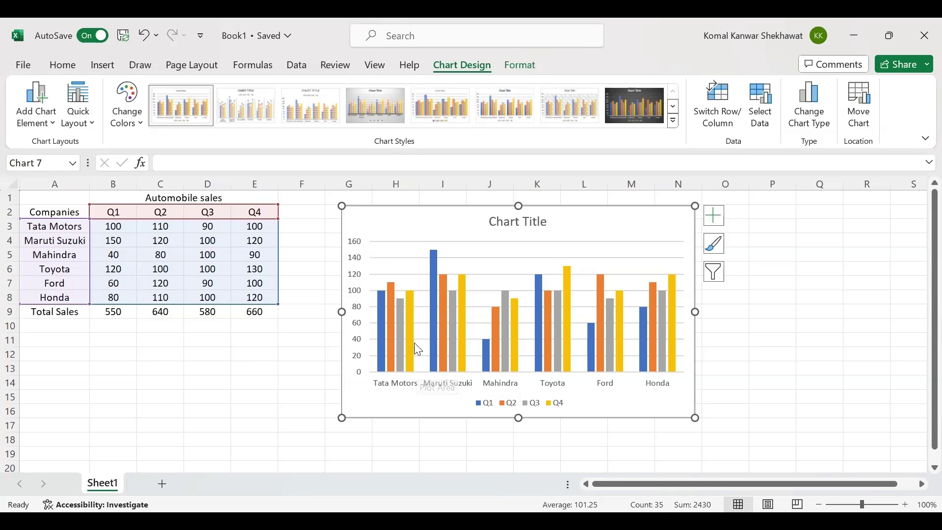
Inspect a few bars of the column chart and apply the Style 6 chart style to it.
mouse_move(406, 349)
mouse_move(437, 272)
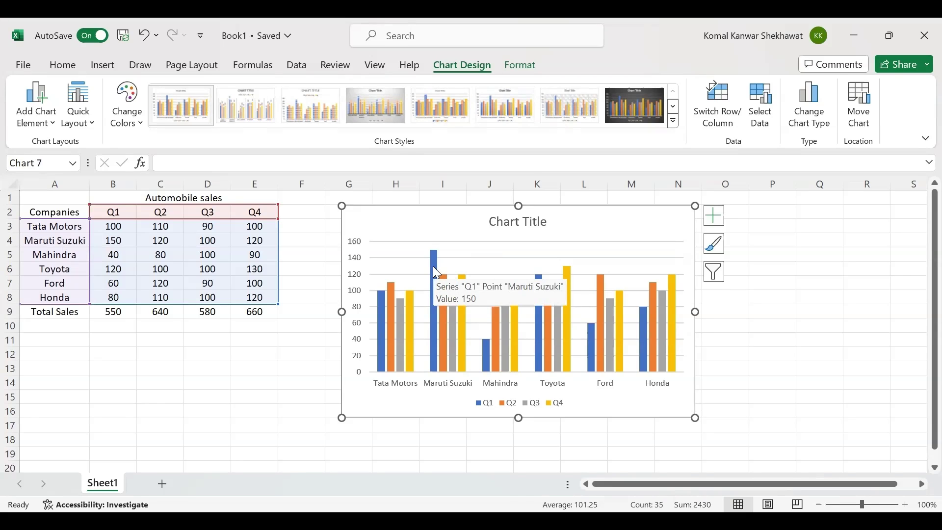
mouse_move(485, 363)
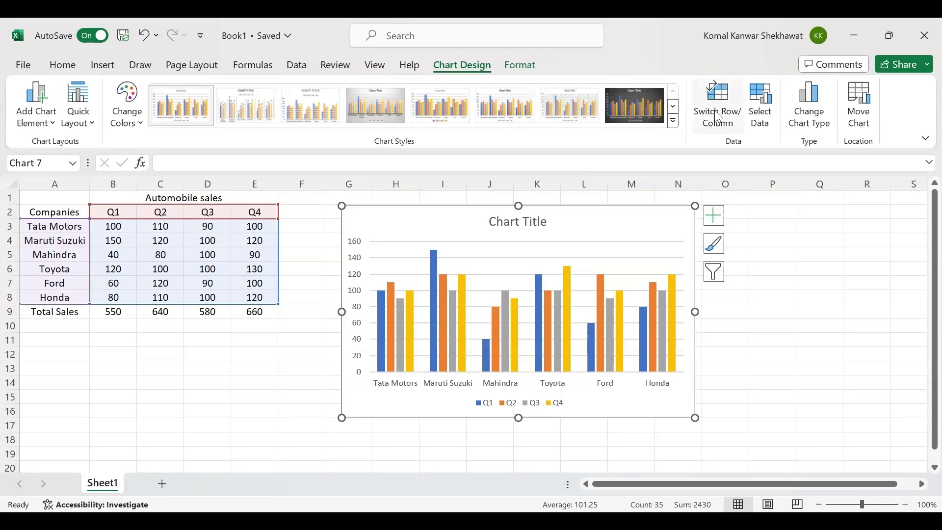
click(673, 123)
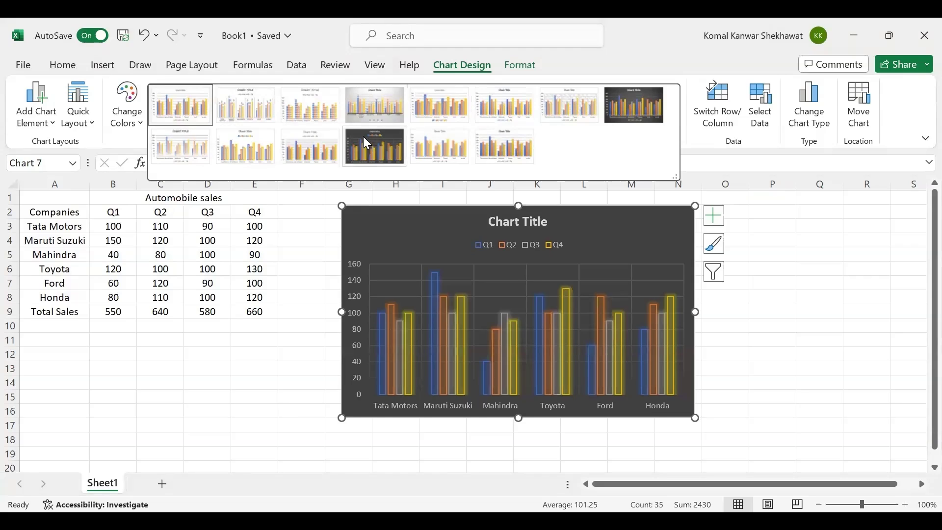
click(518, 108)
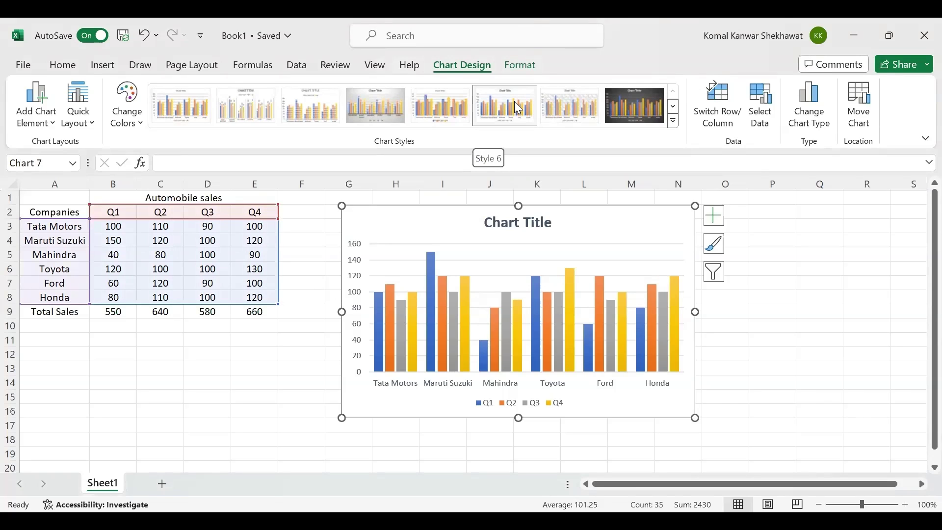
click(633, 105)
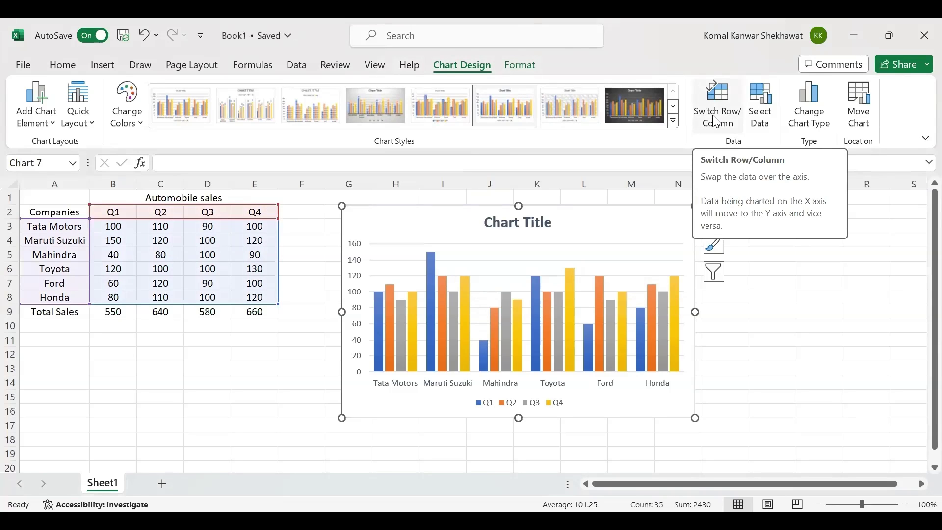
Switch the chart's rows and columns to group the bars by quarter, and examine the companies' bars in each quarter.
click(717, 122)
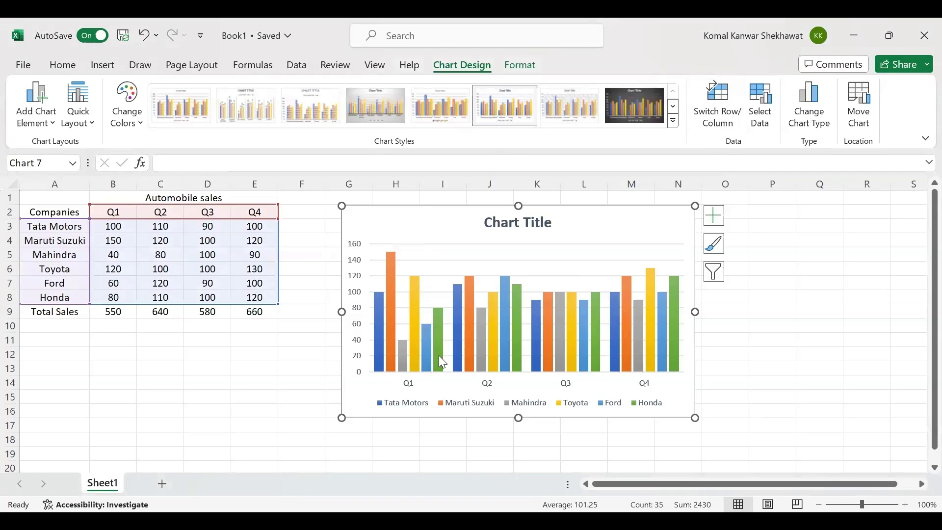
mouse_move(389, 354)
mouse_move(391, 264)
mouse_move(468, 290)
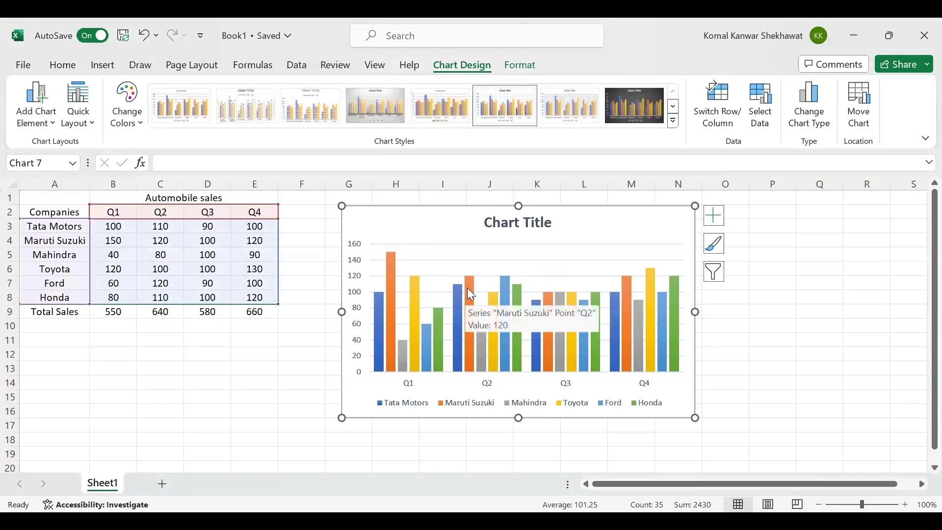
mouse_move(510, 289)
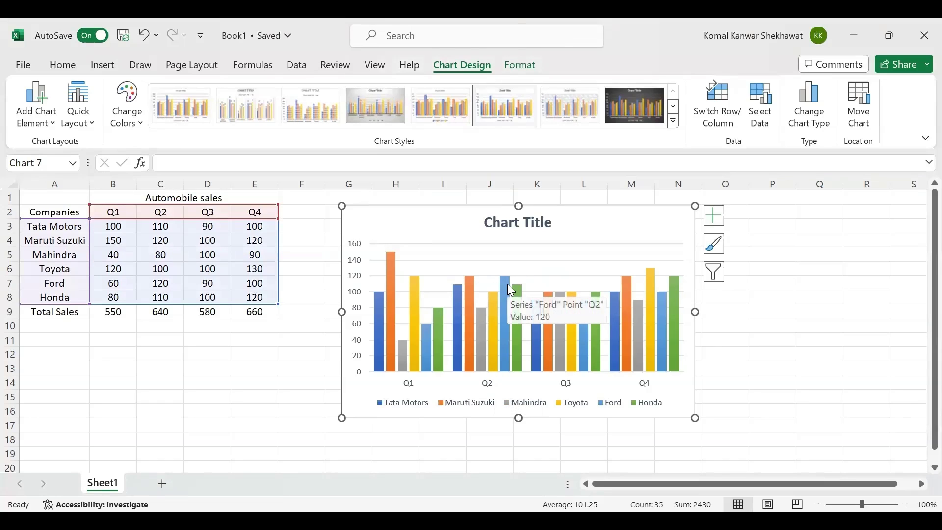
mouse_move(560, 365)
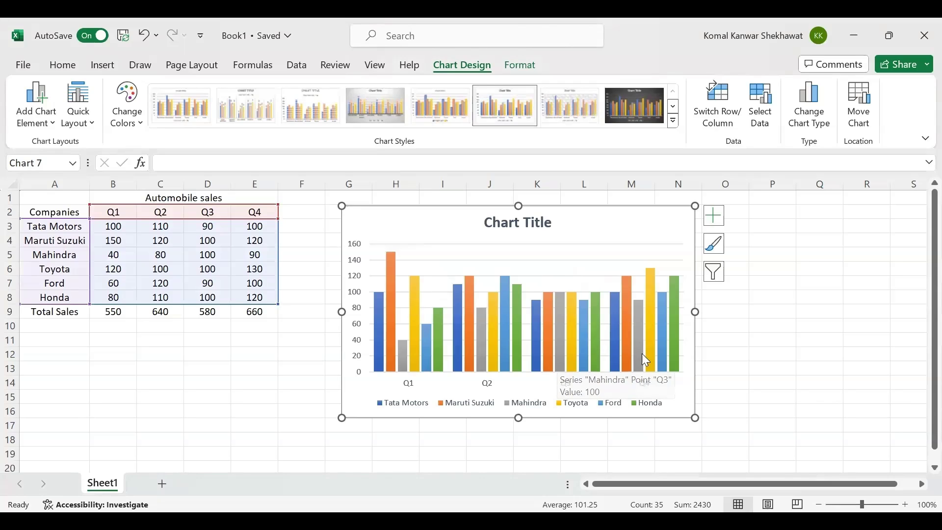
mouse_move(655, 355)
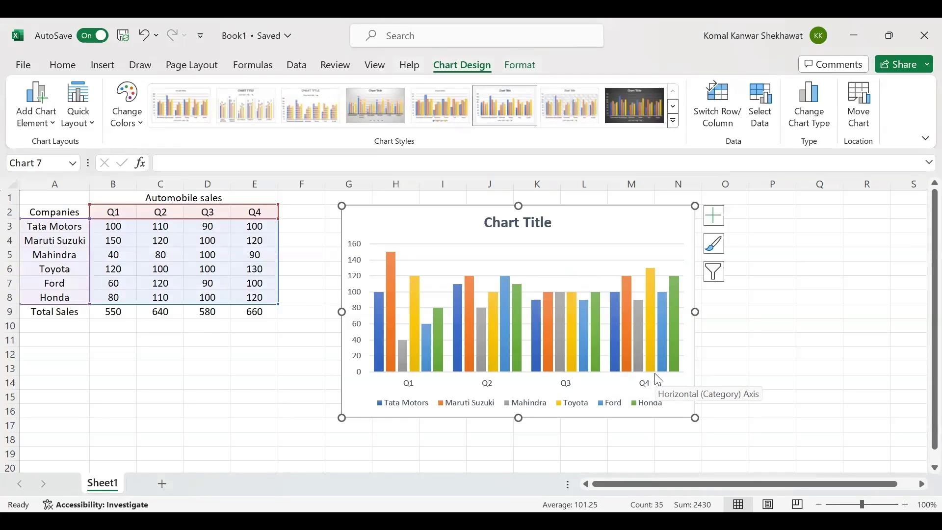
Switch the chart's rows and columns back to group the bars by company with the quarters as series.
click(42, 125)
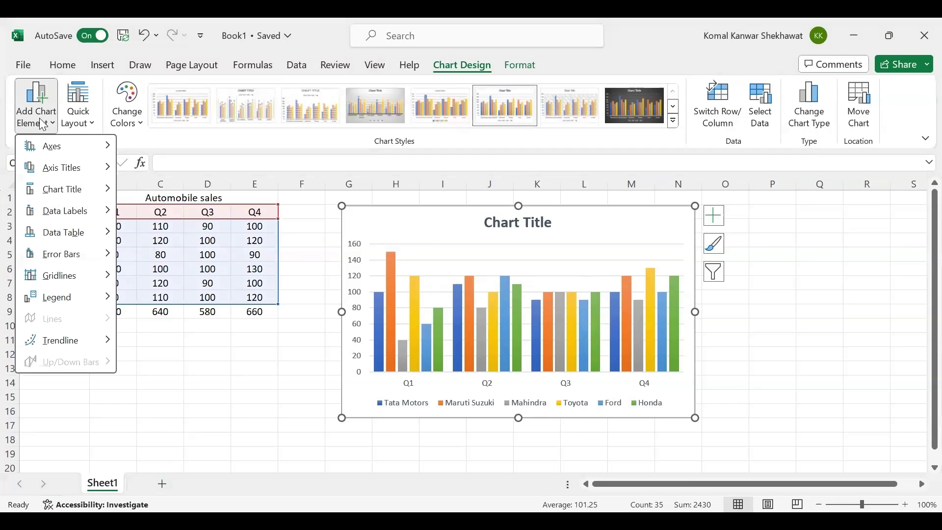
mouse_move(56, 149)
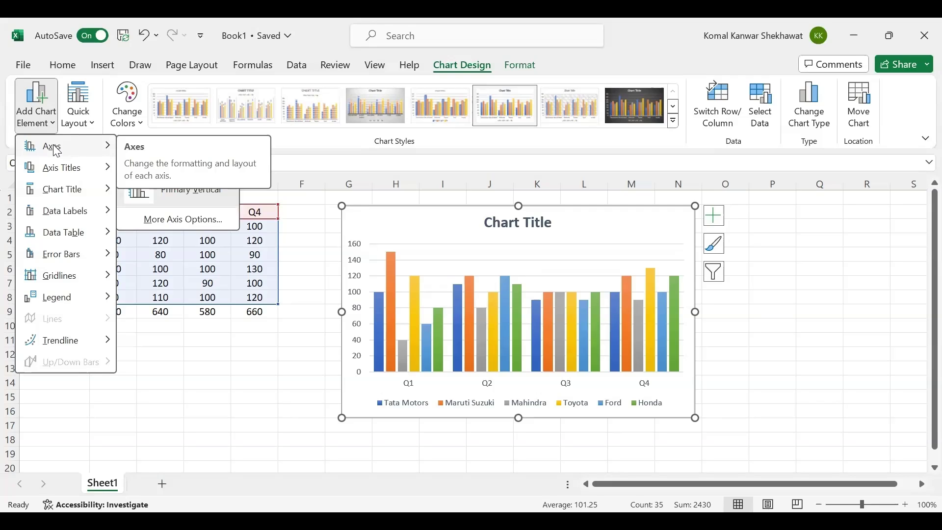
click(81, 122)
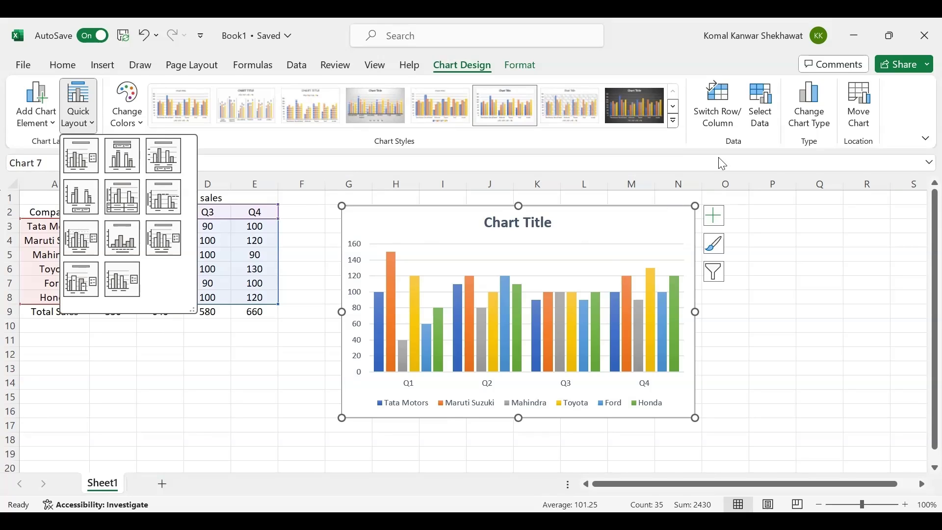
click(727, 121)
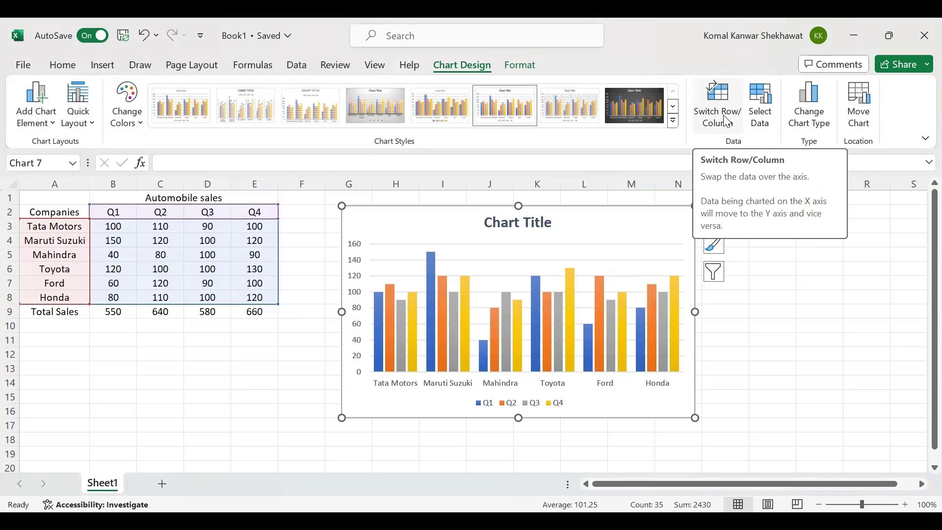
Apply quick Layout 3 to the chart, with the title above and the legend below the plot.
click(70, 127)
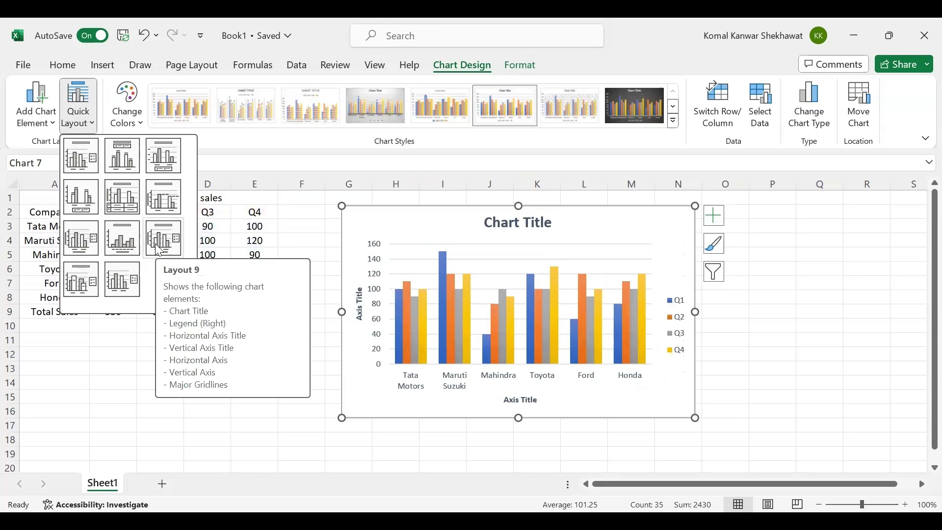
click(170, 160)
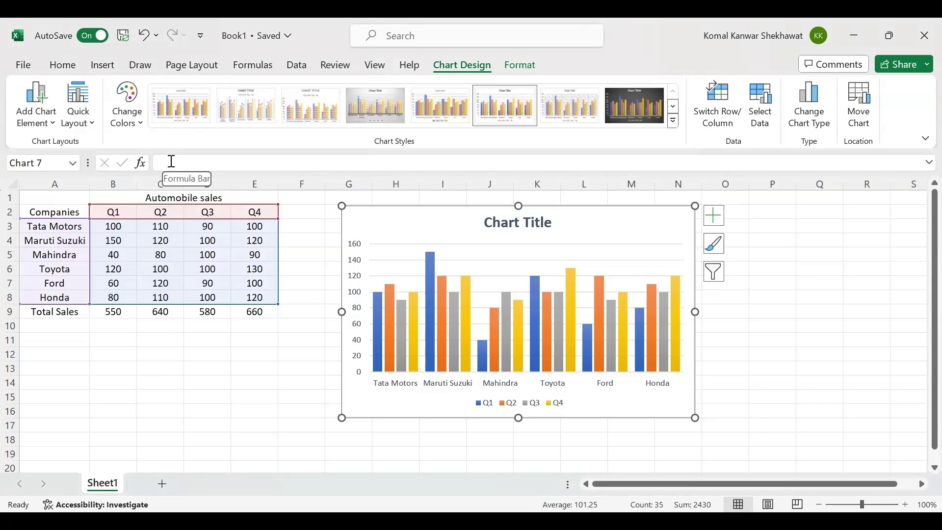
Place the chart title above the chart and link it to the "Automobile sales" heading in cell B1 of Sheet1.
click(30, 125)
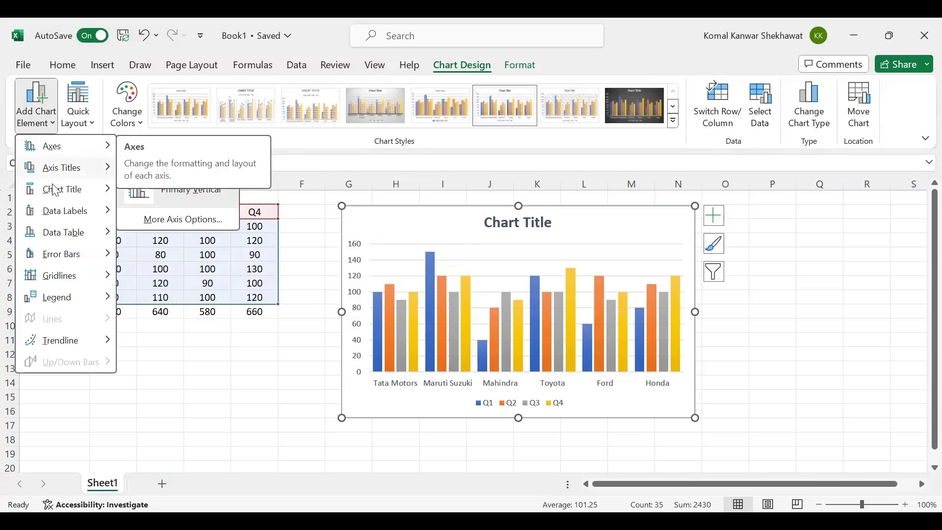
mouse_move(55, 190)
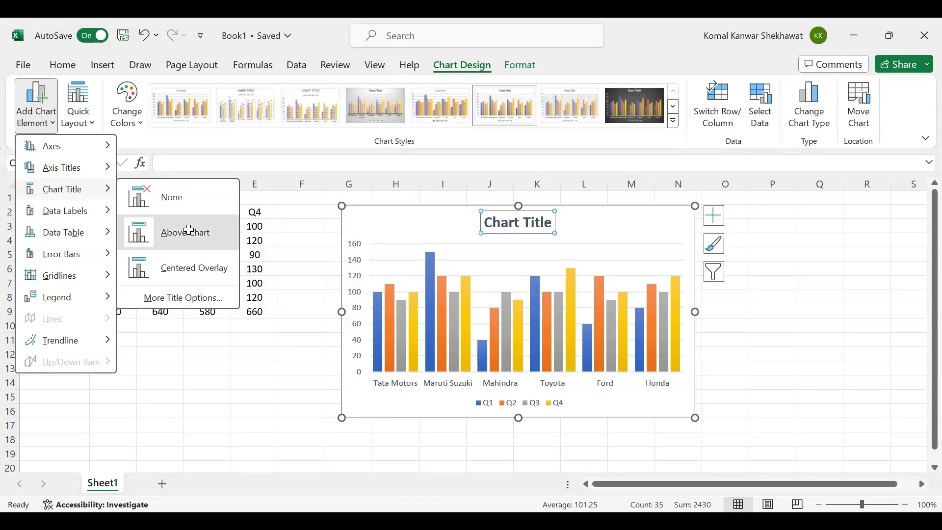
click(189, 231)
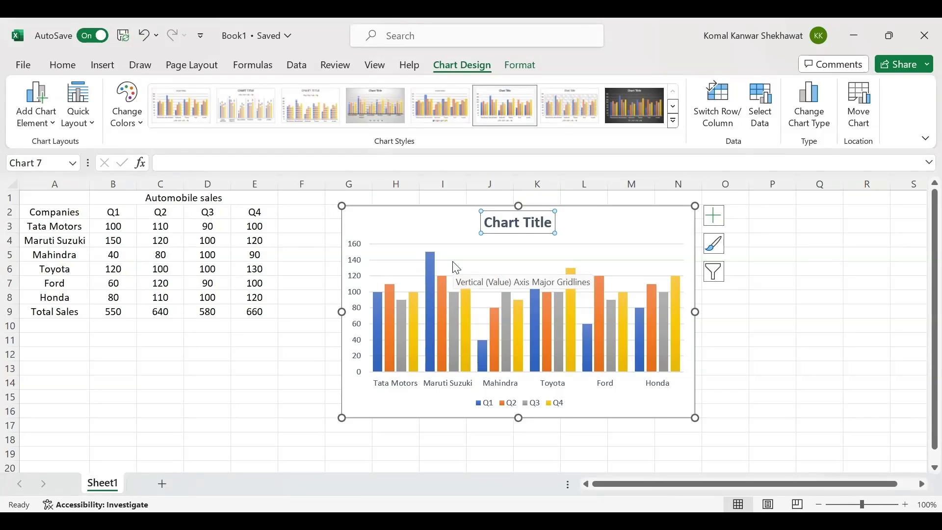
click(523, 221)
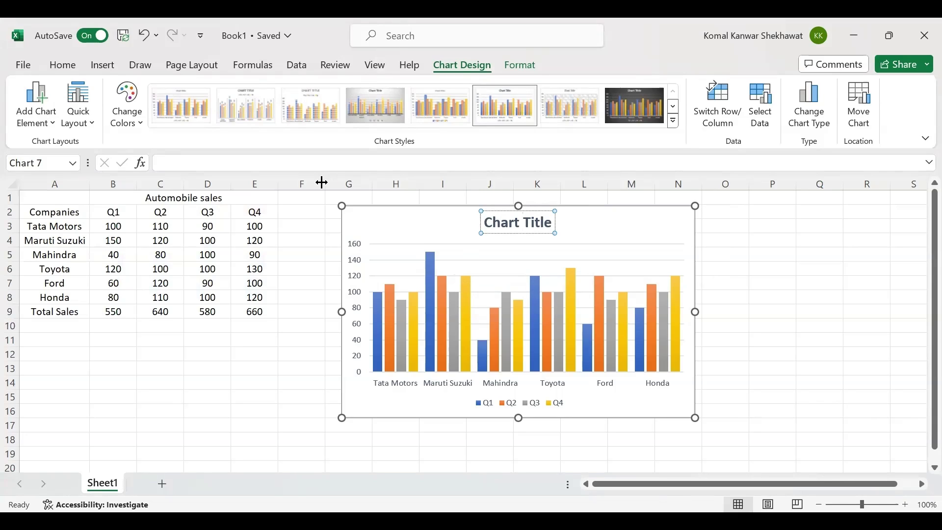
click(309, 163)
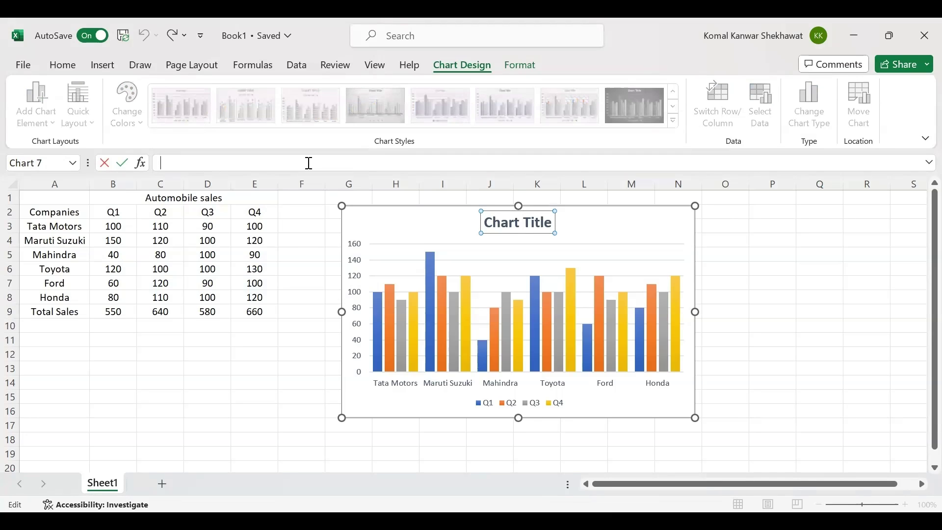
text(=)
click(208, 199)
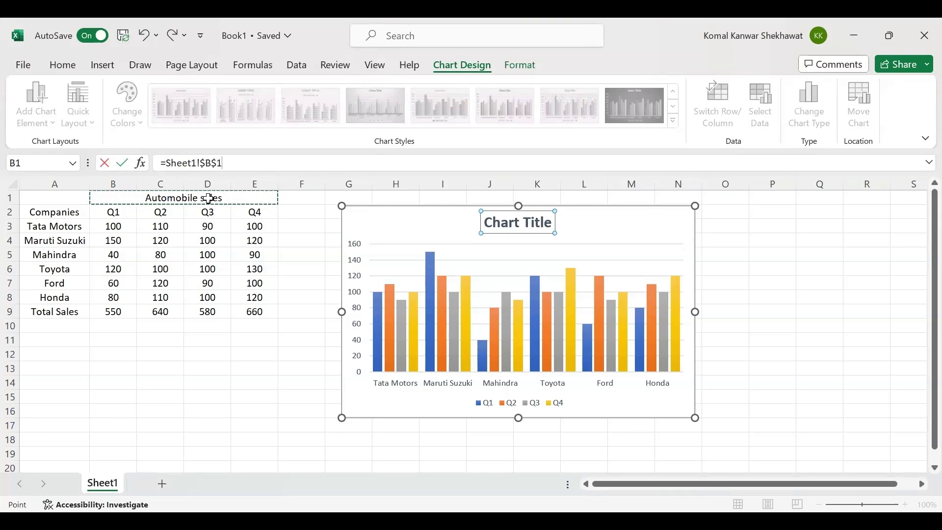
key(Return)
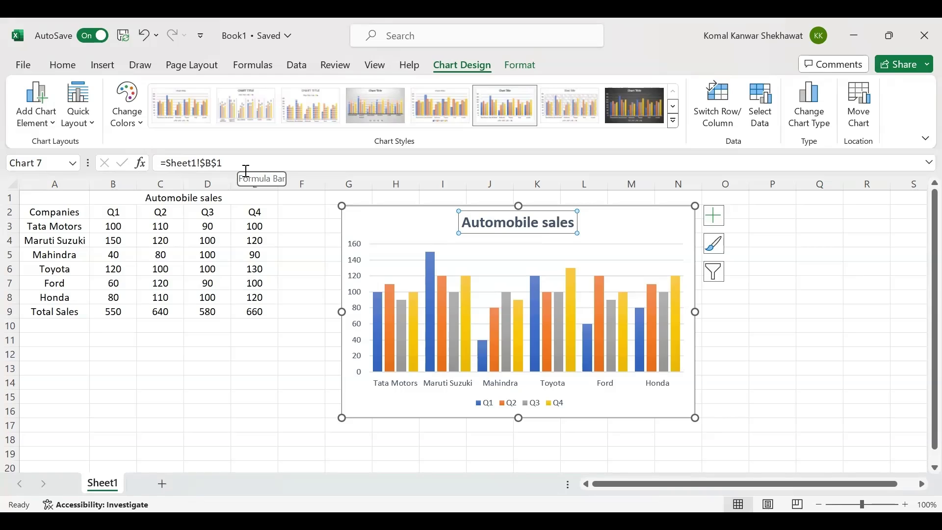
click(35, 129)
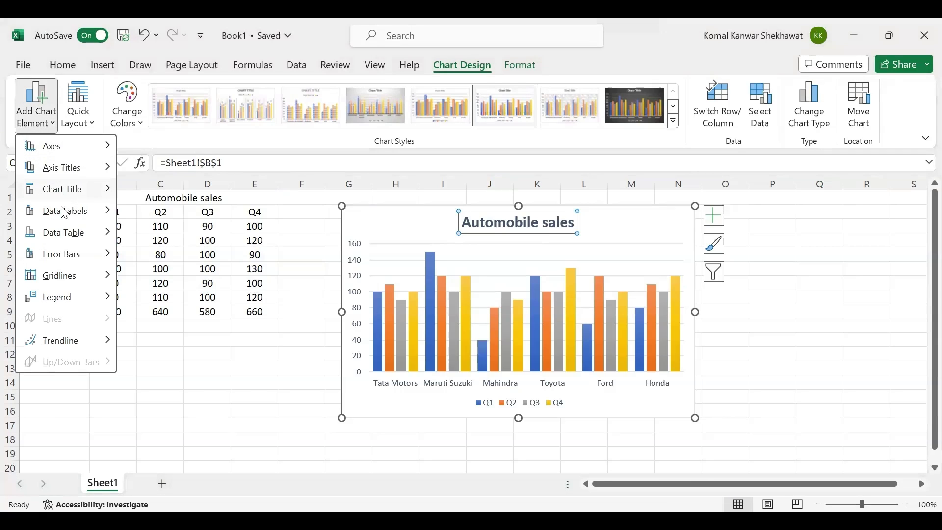
mouse_move(64, 210)
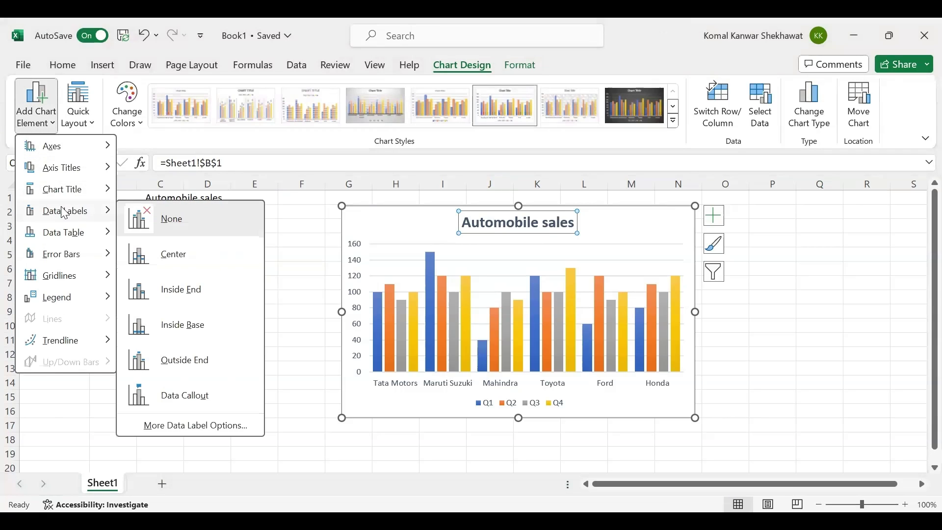
click(324, 252)
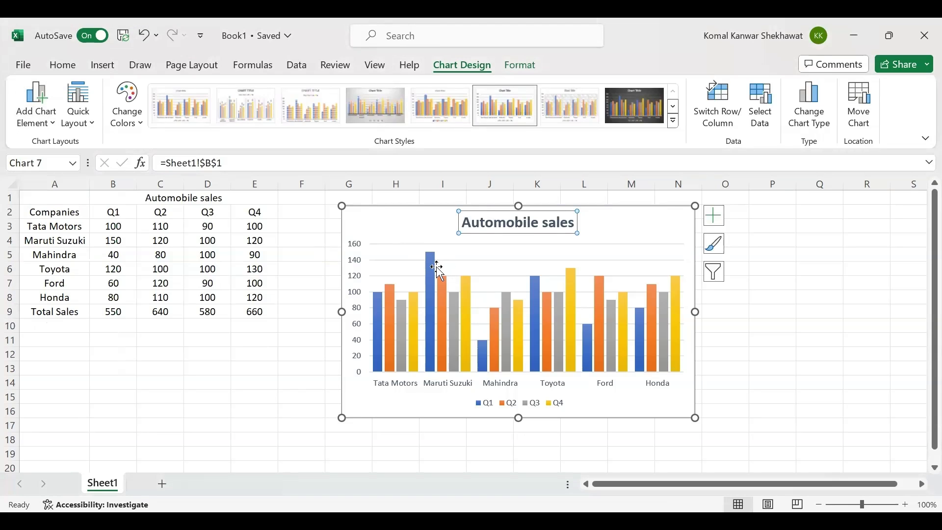
mouse_move(431, 267)
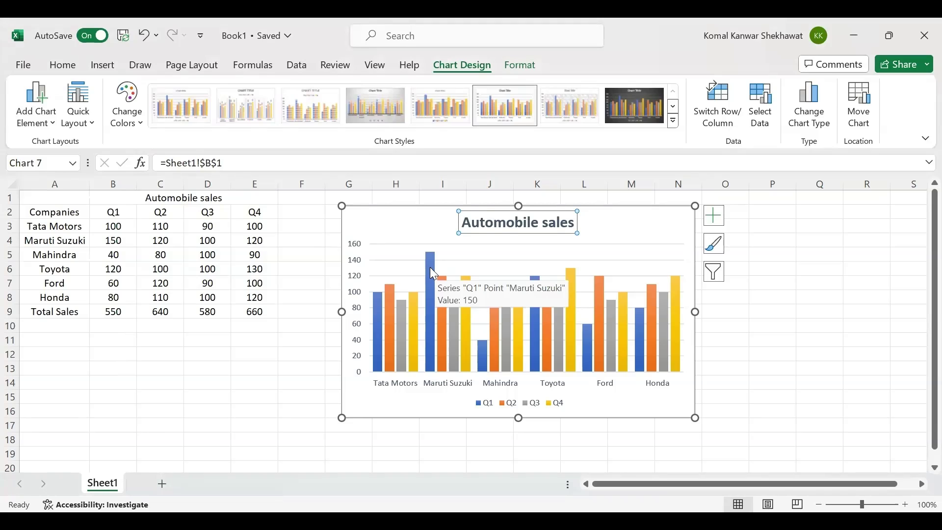
click(430, 267)
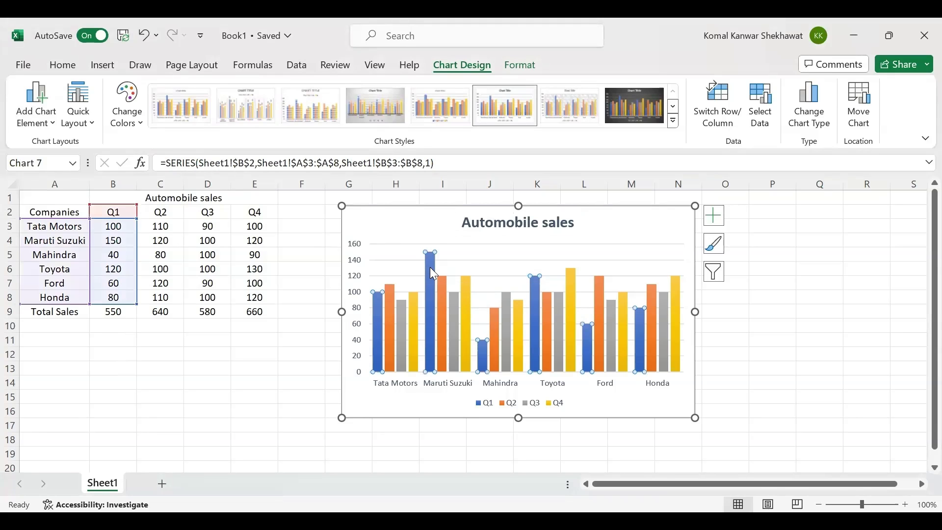
click(433, 273)
key(Escape)
key(Escape)
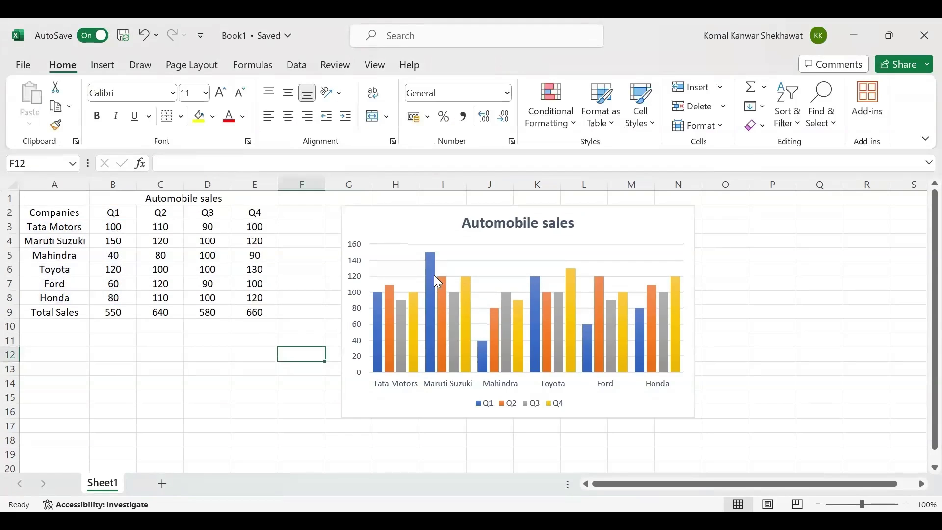
Add a data label to only the Q1 bar of Maruti Suzuki in the column chart.
click(431, 280)
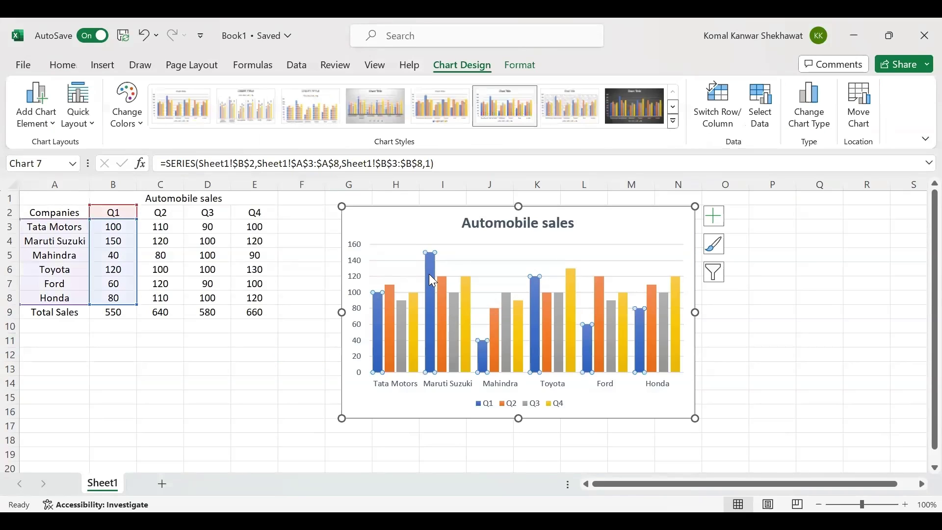
right_click(430, 275)
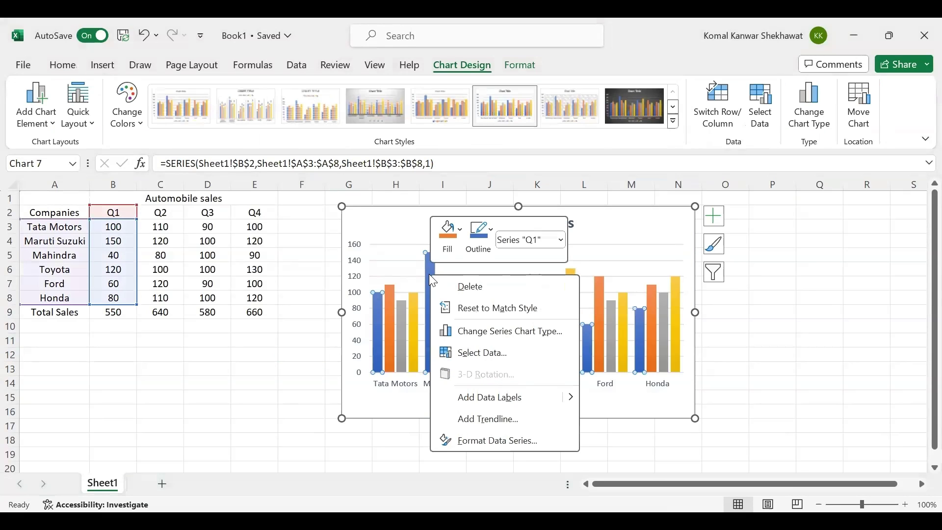
key(Escape)
click(430, 275)
right_click(429, 274)
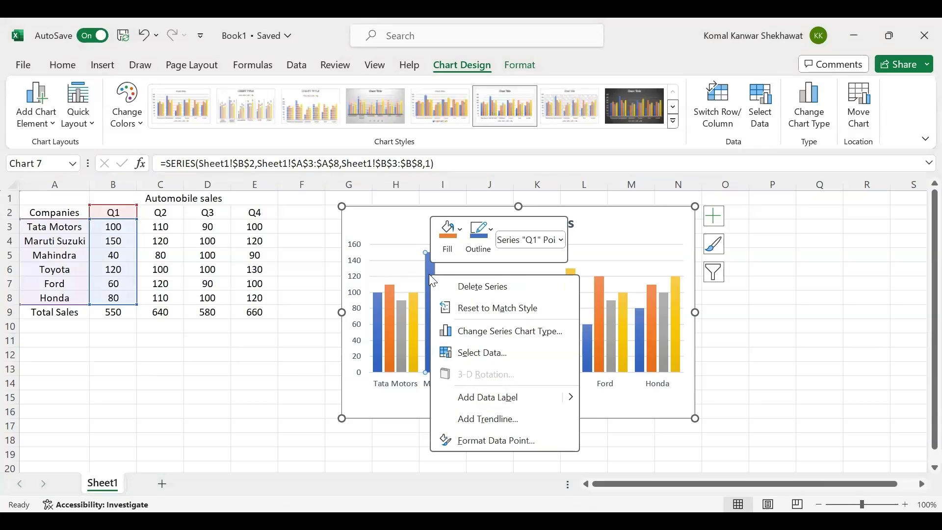
click(511, 396)
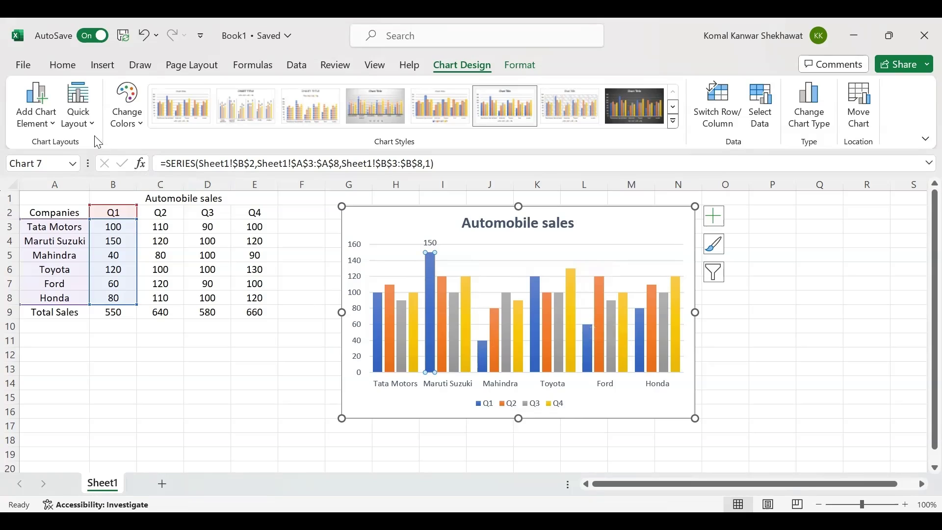
Try the No line, Solid line and Gradient line options on the chart's major gridlines, and leave them set to No line.
click(48, 131)
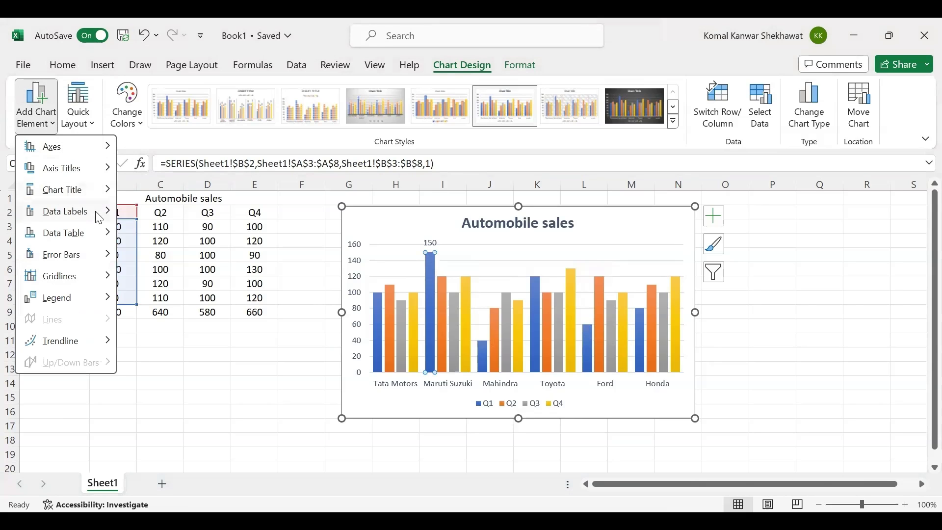
mouse_move(82, 280)
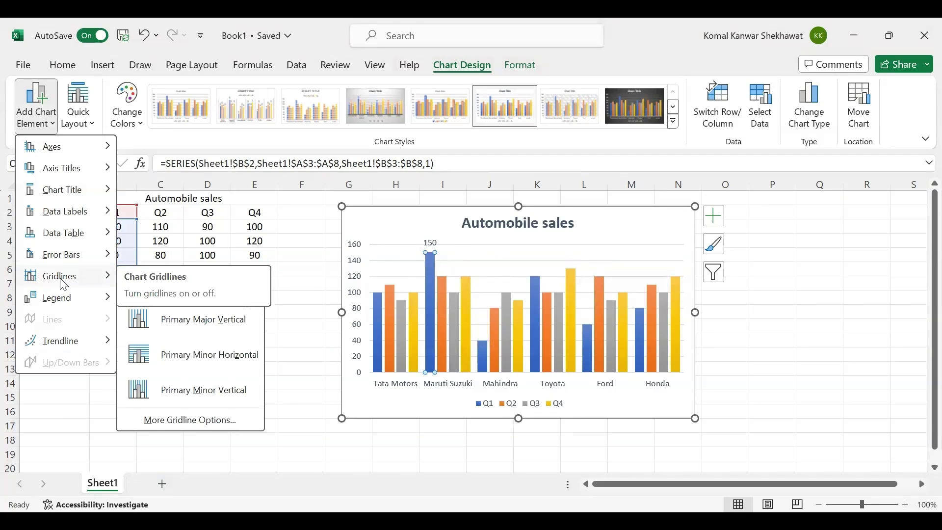
click(200, 420)
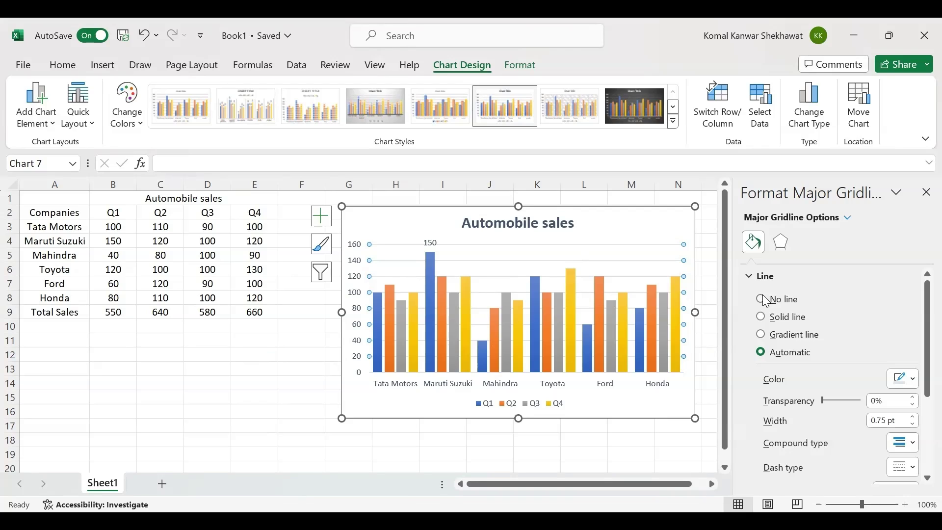
click(761, 298)
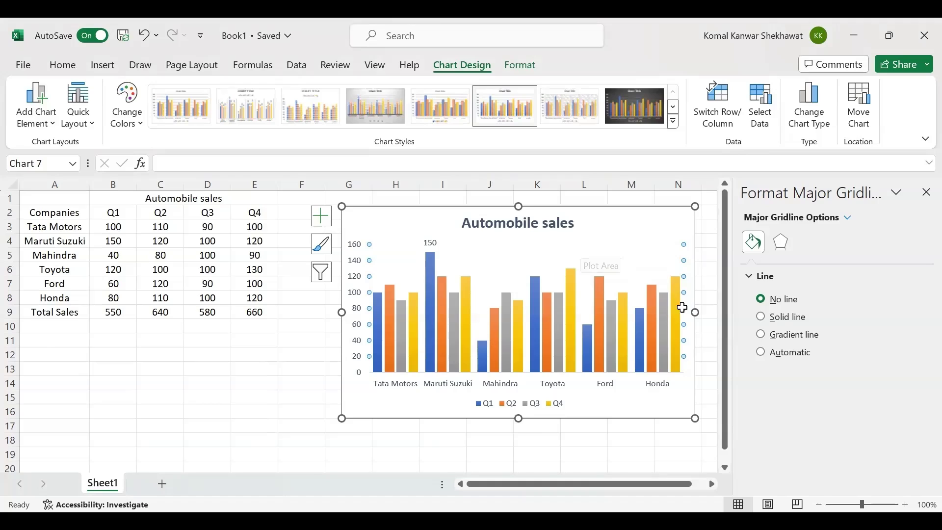
click(761, 317)
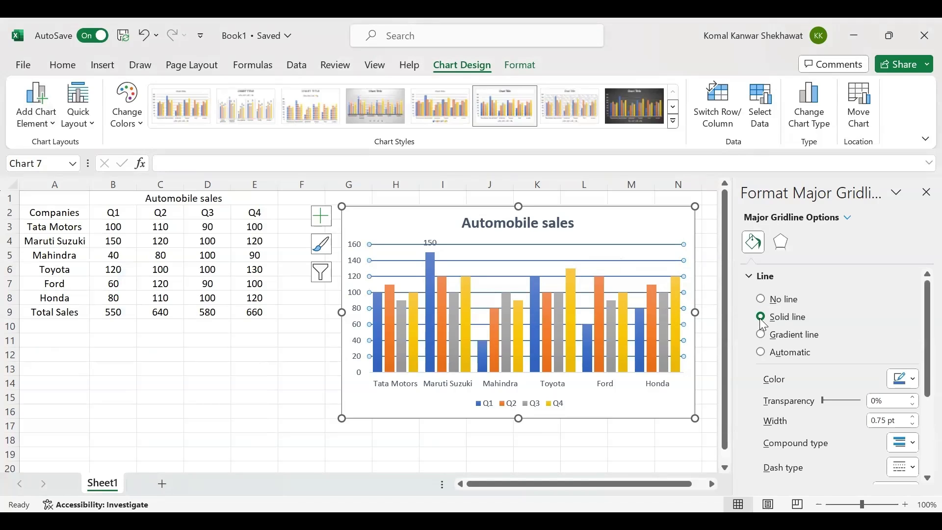
click(761, 335)
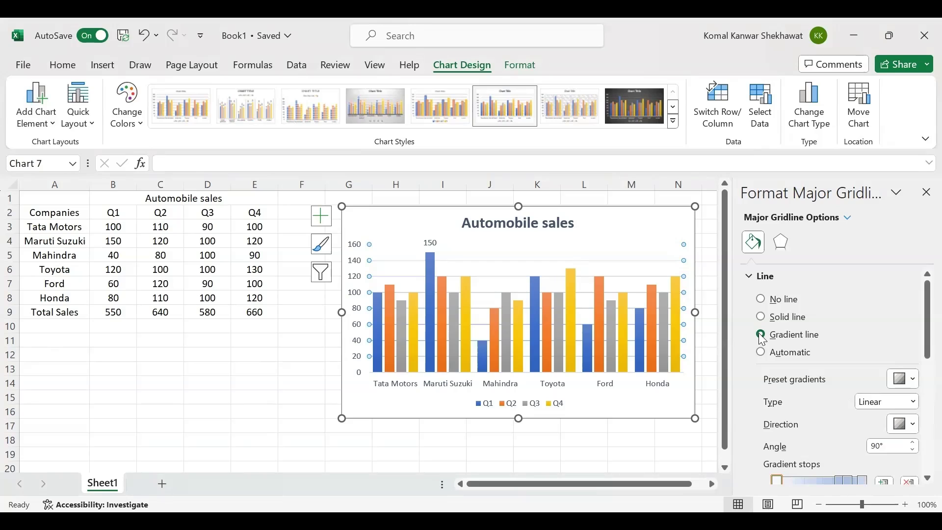
click(761, 300)
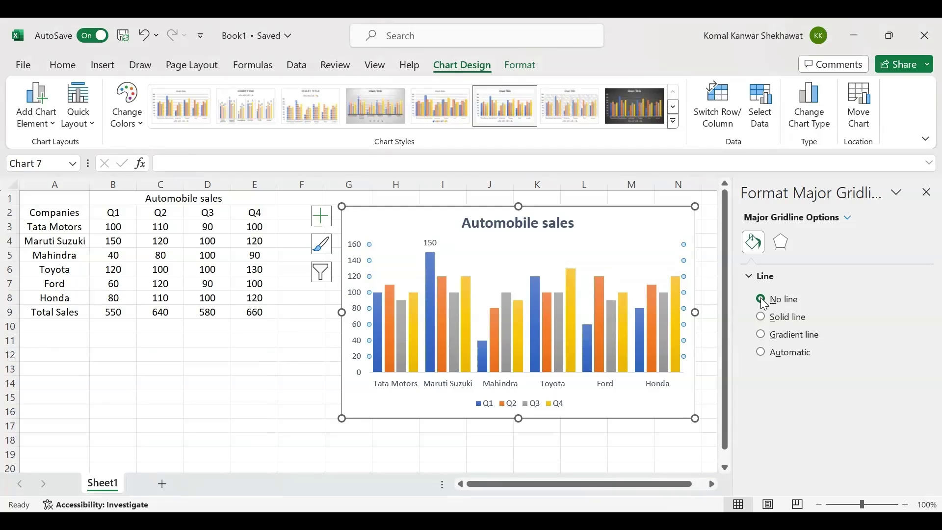
click(926, 192)
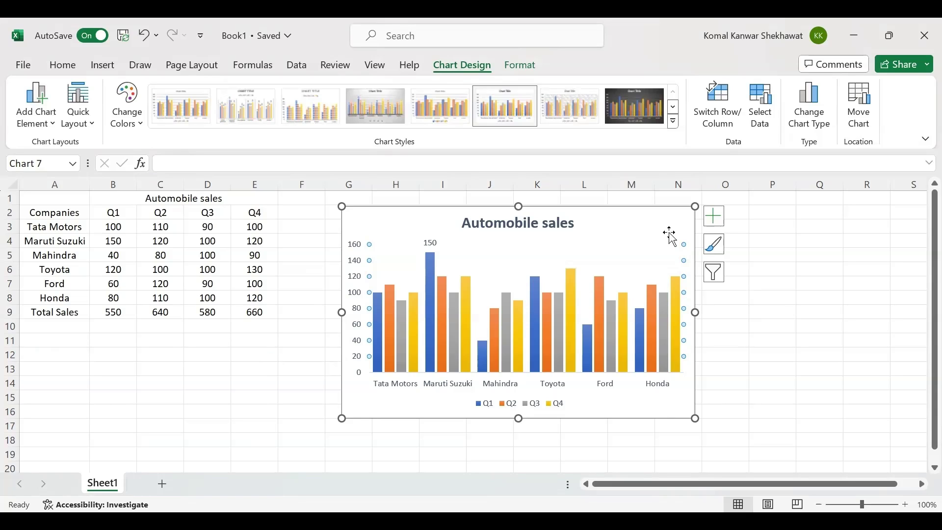
Add axis titles to both the horizontal and vertical axes of the column chart.
click(687, 214)
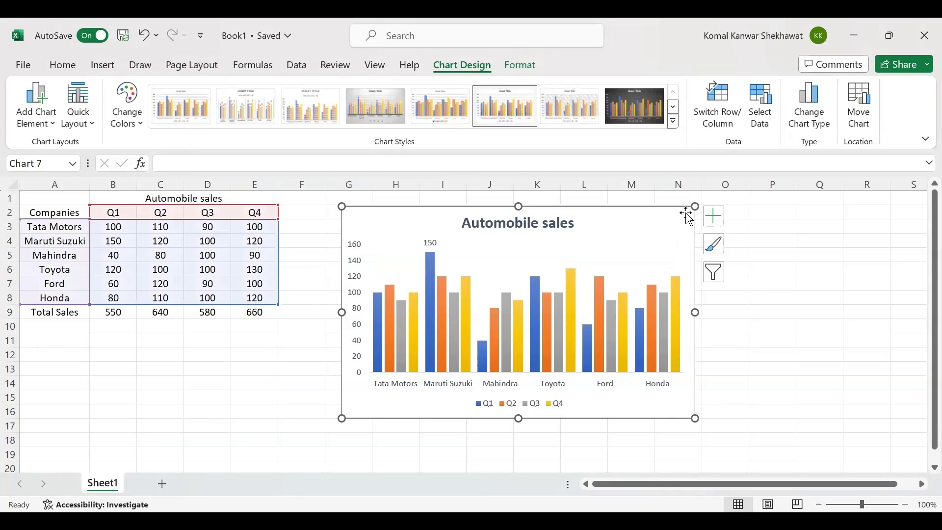
click(709, 220)
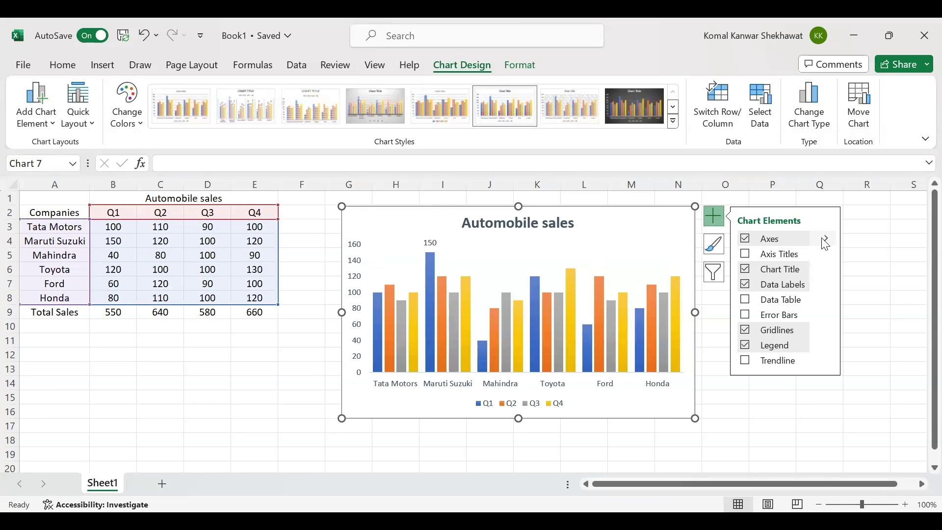
mouse_move(825, 244)
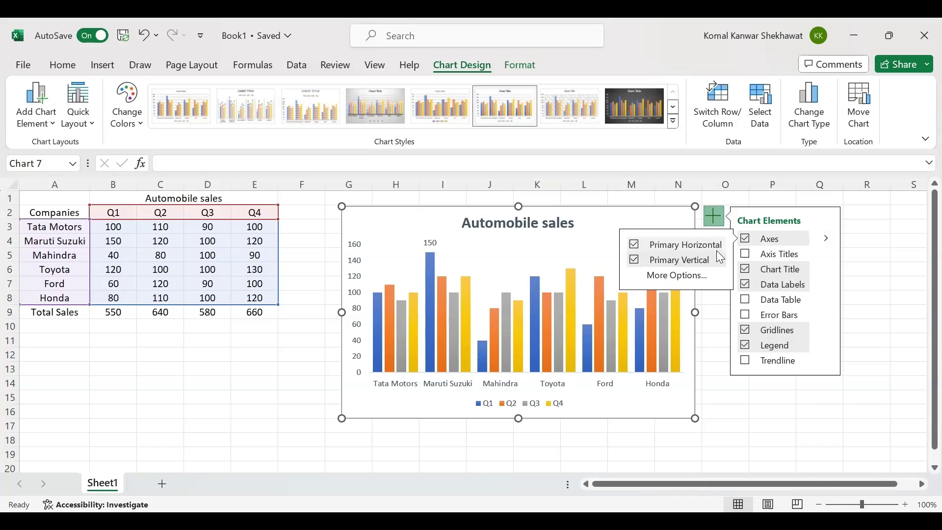
click(746, 254)
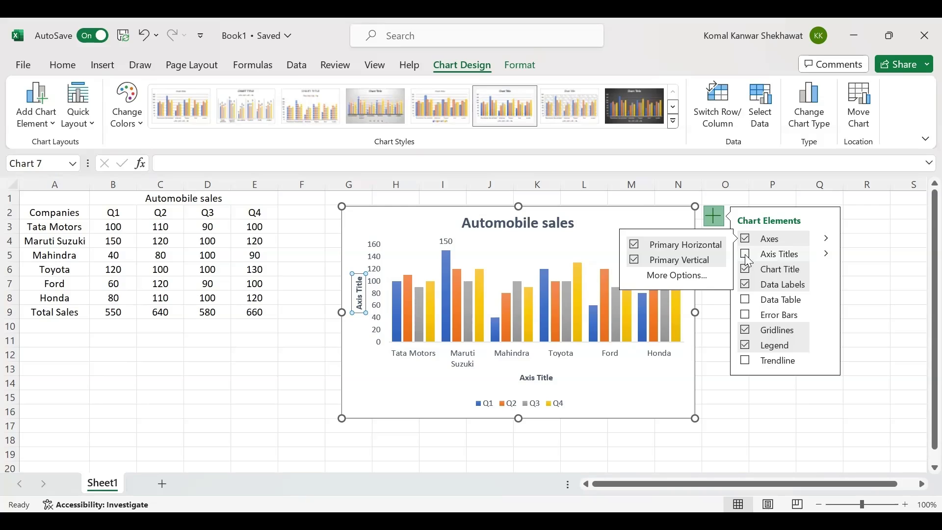
Replace the vertical axis title's placeholder text with "No. of Automobile sales".
click(360, 294)
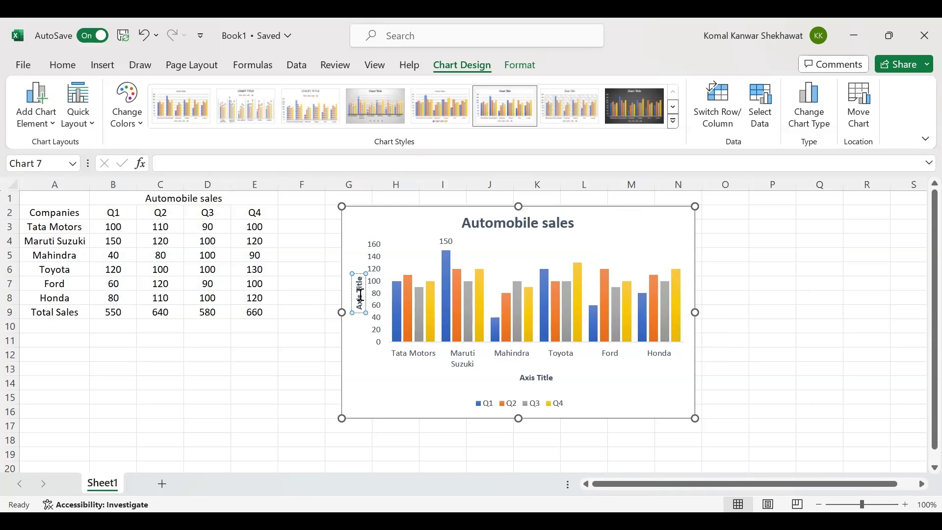
key(Delete)
key(Delete)
key(Delete)
key(Delete)
key(Delete)
key(Delete)
key(Delete)
key(Delete)
key(Delete)
key(Delete)
text(Nu)
text(.)
text( of A)
text(utom)
text(o)
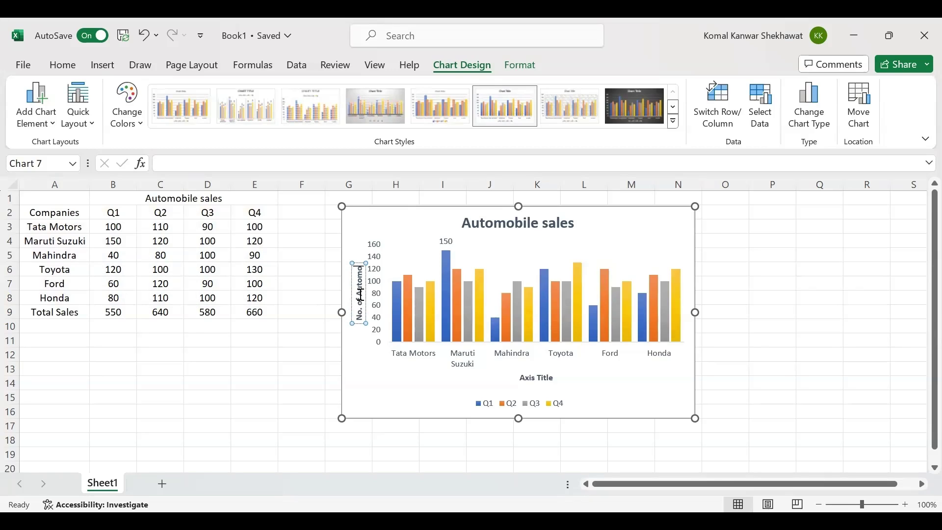
text(bile sales)
Replace the horizontal axis title's placeholder text with "Comapanies".
double_click(552, 379)
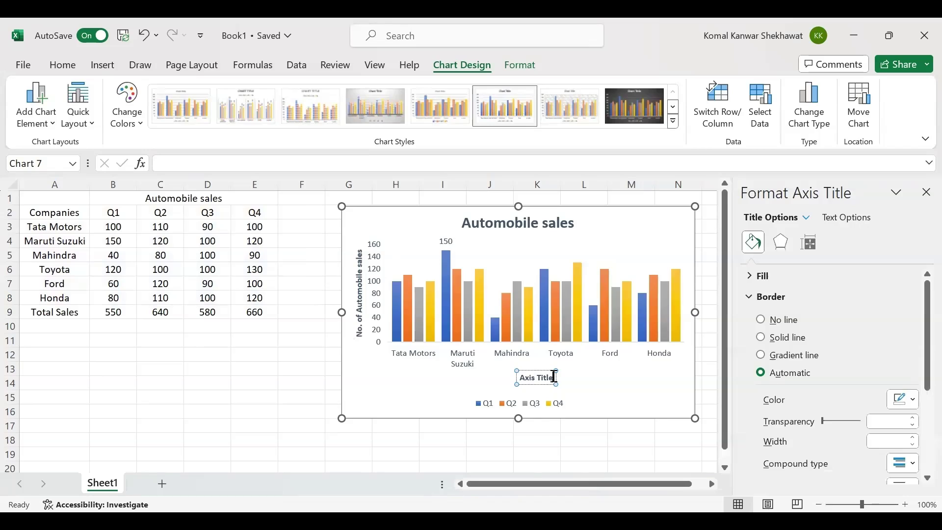
key(BackSpace)
key(BackSpace)
key(BackSpace)
key(BackSpace)
key(BackSpace)
key(BackSpace)
key(BackSpace)
key(BackSpace)
key(BackSpace)
key(BackSpace)
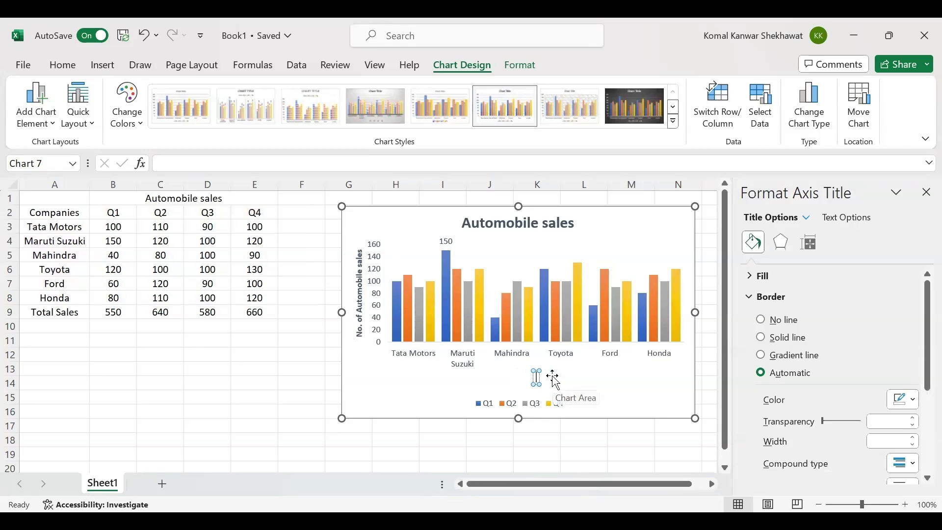
text(Comapnie)
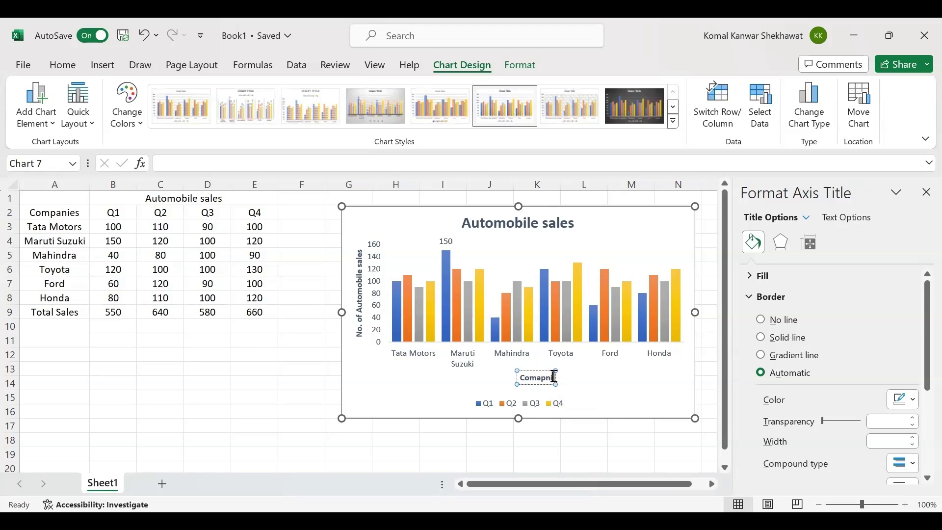
key(BackSpace)
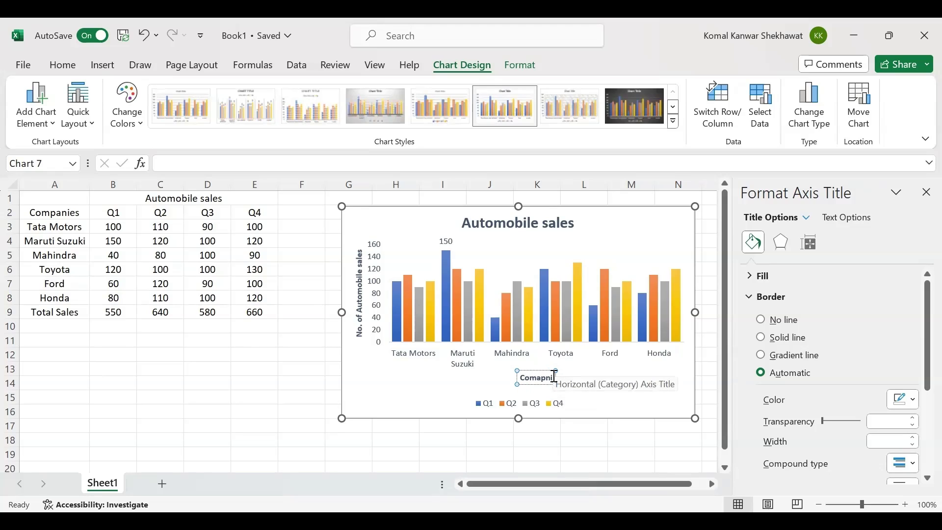
text(es)
Browse the available fonts for the whole column chart, keep the current font and set the chart's text size to 10.
click(410, 389)
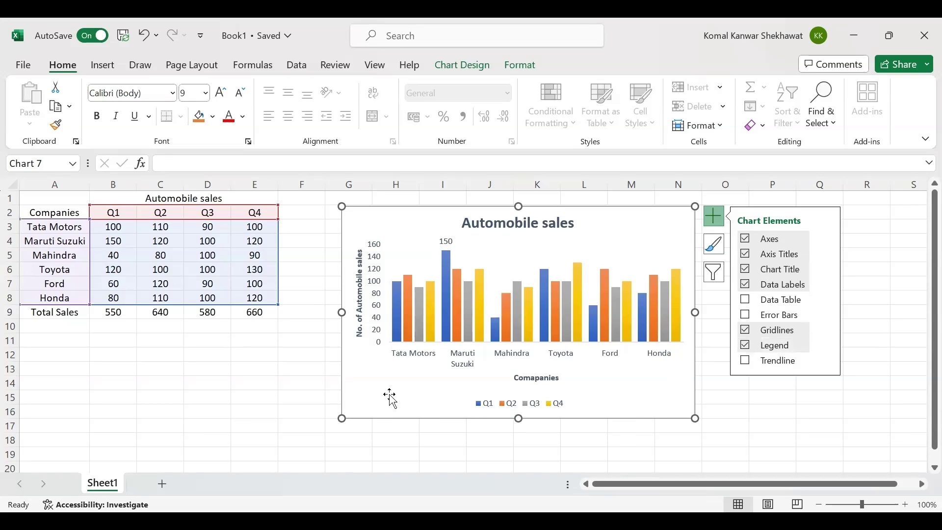
click(172, 93)
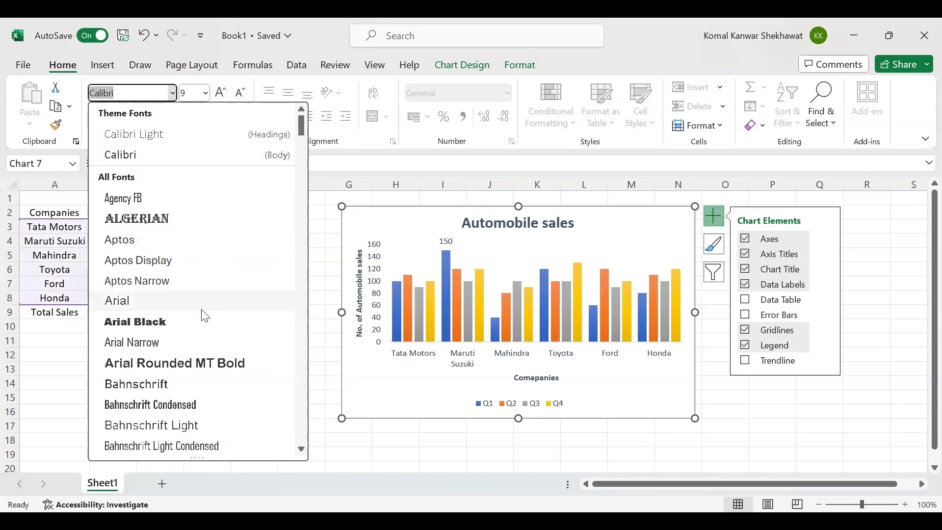
scroll(203, 314, down, 2)
scroll(201, 309, down, 2)
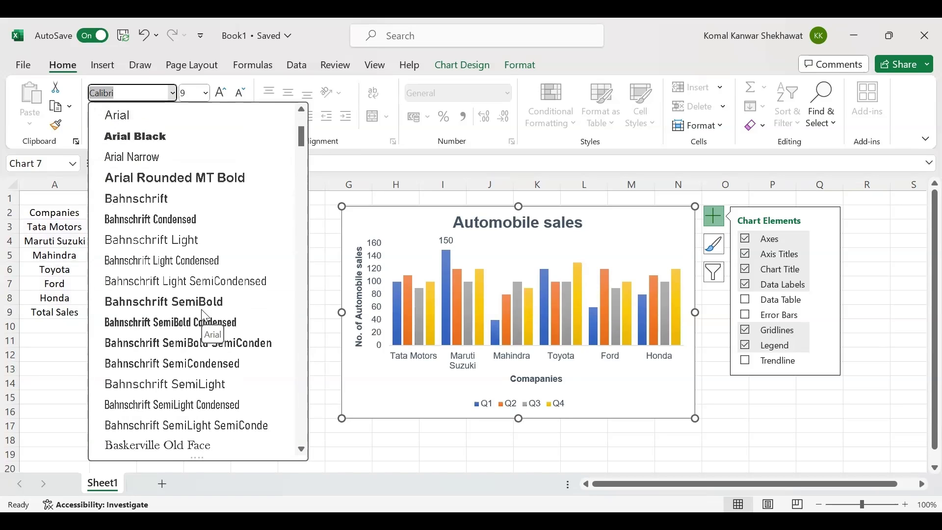
scroll(201, 309, up, 5)
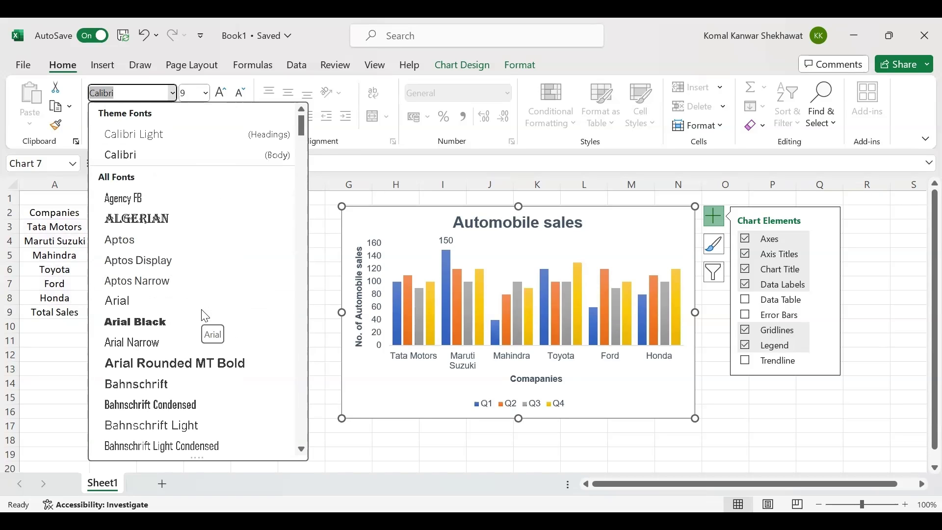
click(205, 93)
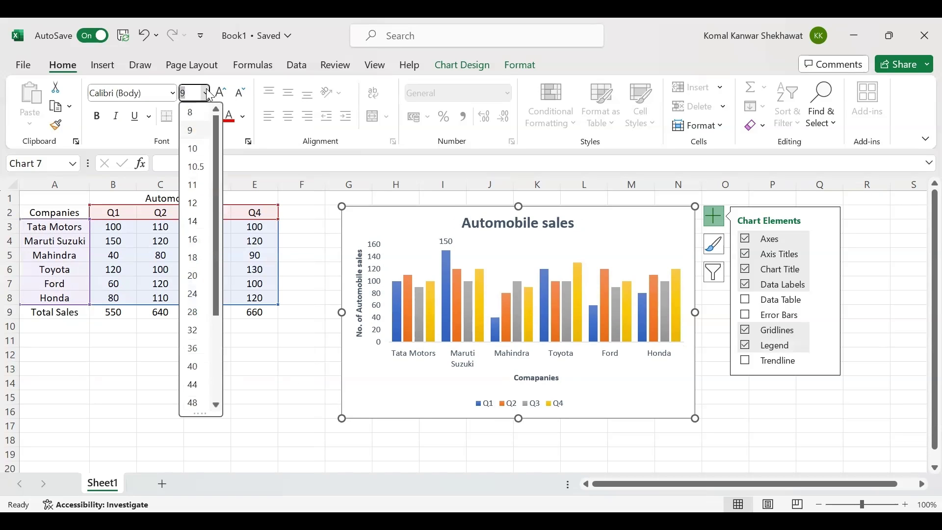
click(187, 154)
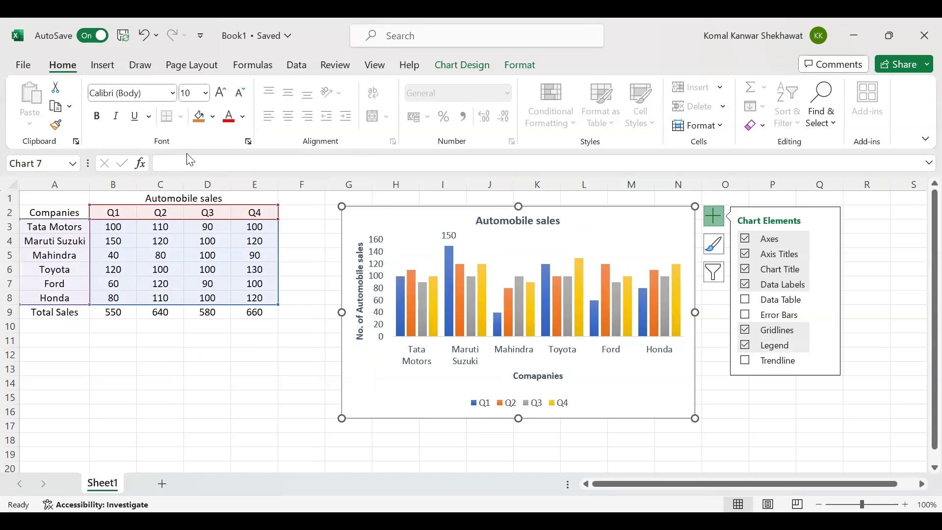
click(232, 356)
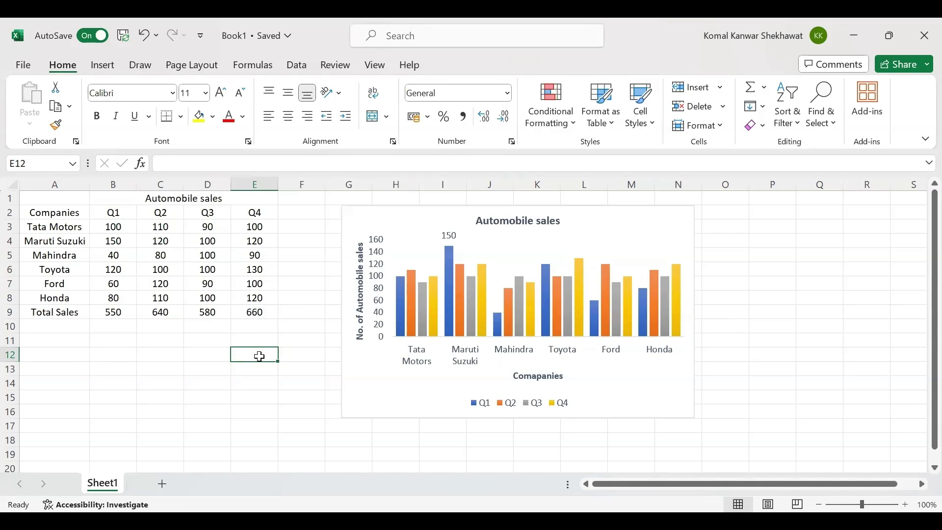
Copy the entire Automobile sales column chart to the clipboard.
click(370, 392)
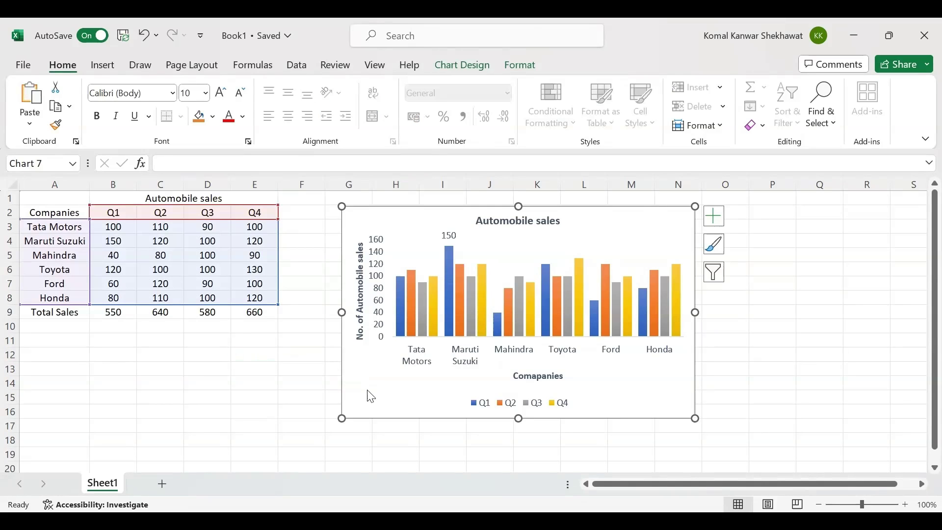
right_click(370, 396)
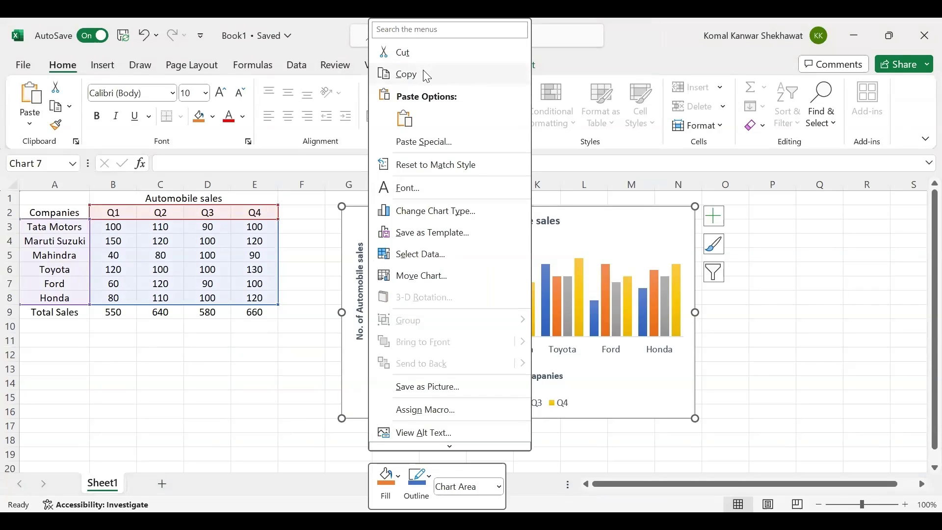
click(427, 76)
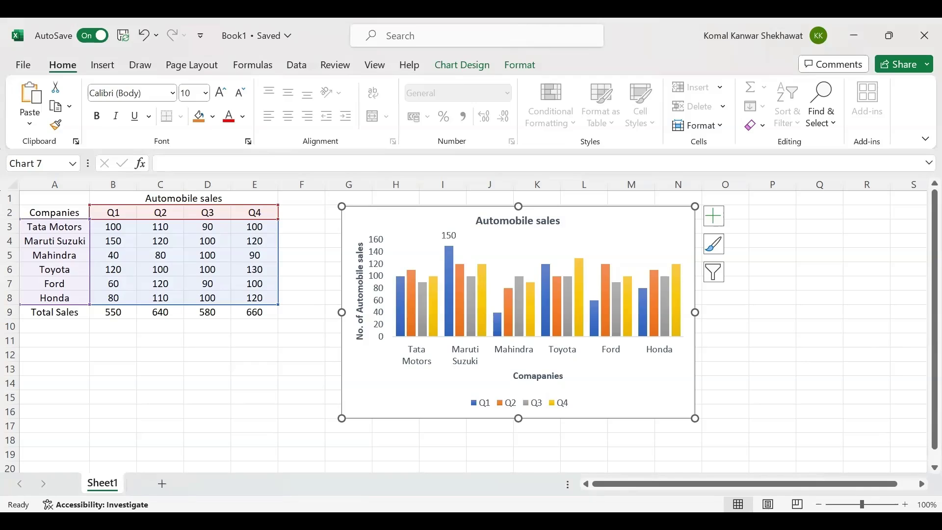
Switch to PowerPoint and add a new slide after the title slide in the blank presentation.
key(alt+Tab)
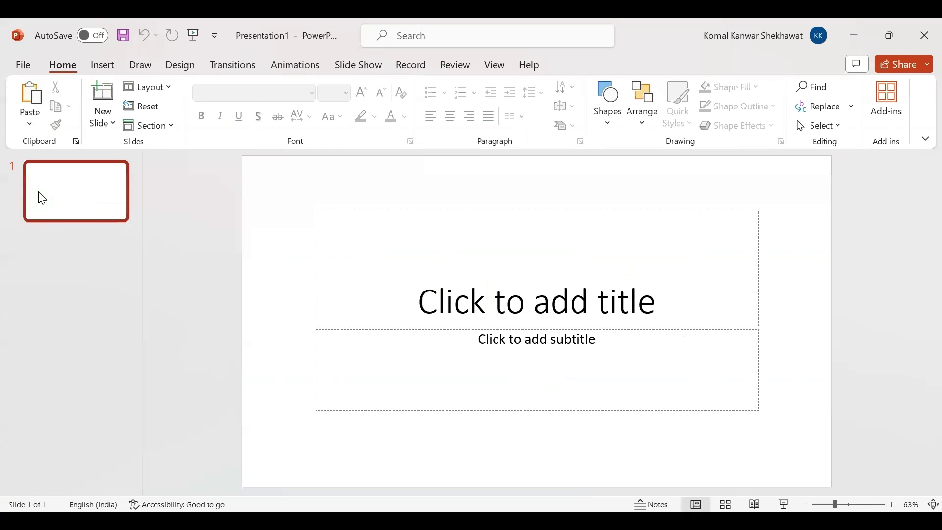
right_click(42, 198)
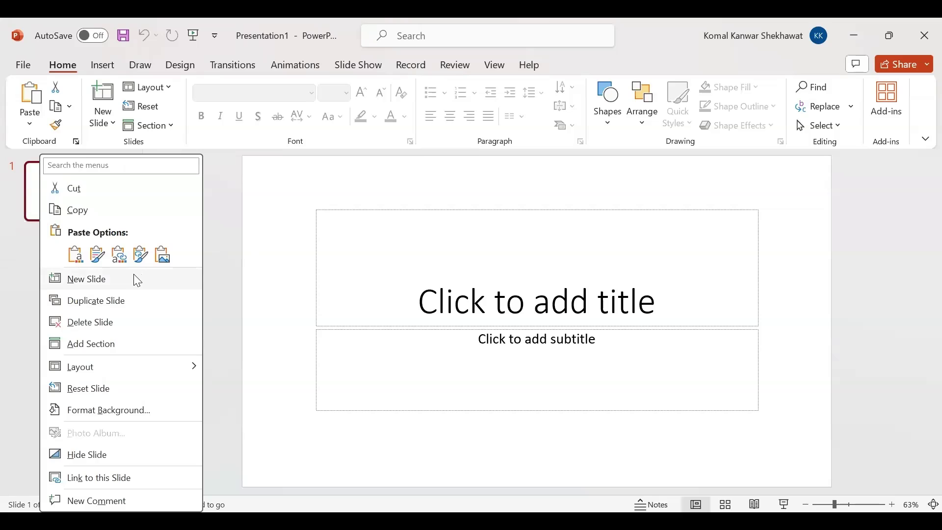
click(96, 278)
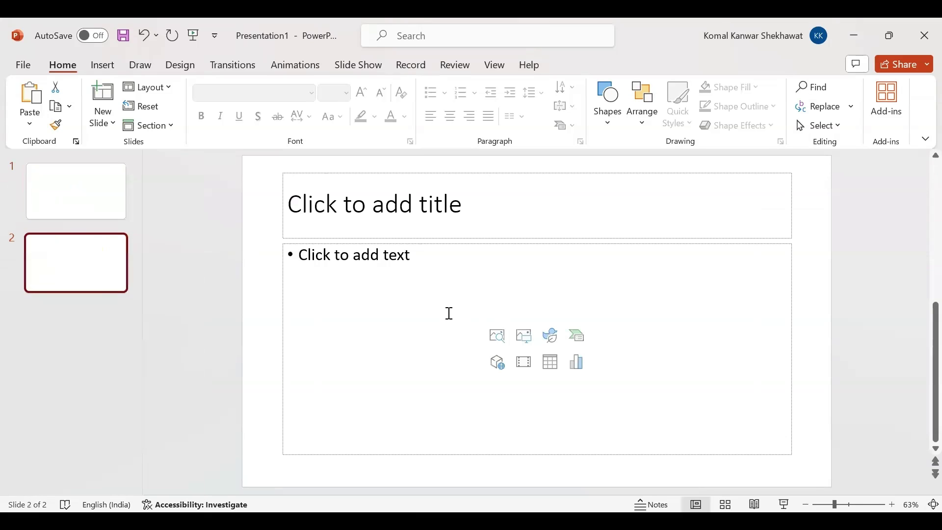
Open the paste options for the copied chart in the content placeholder of slide 2.
click(448, 311)
right_click(451, 319)
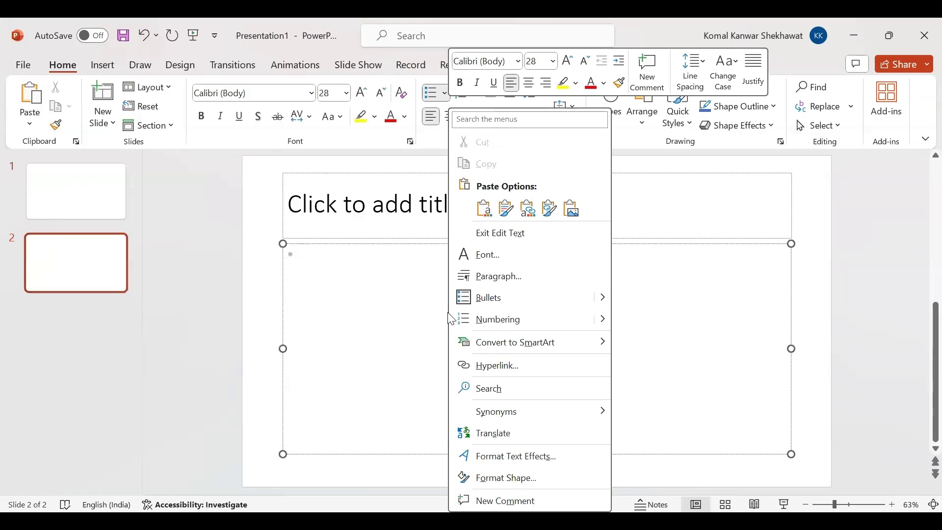
click(355, 312)
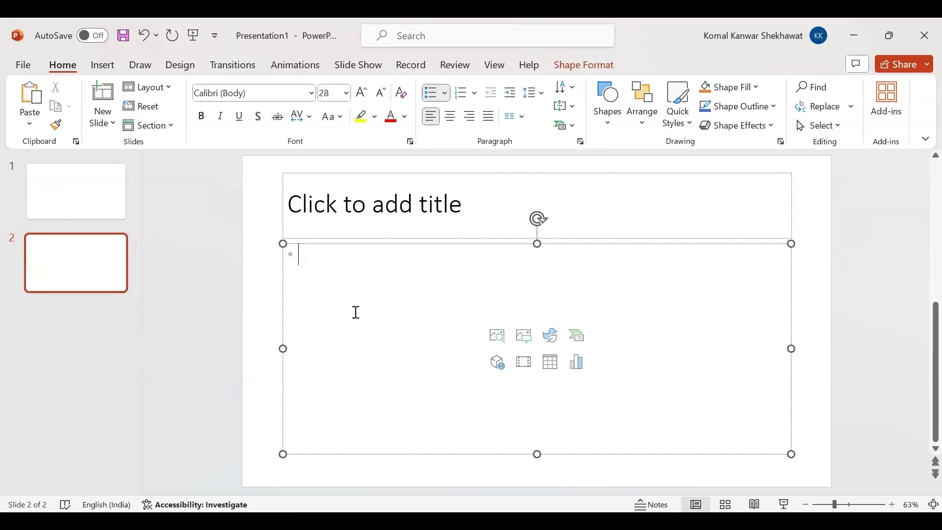
right_click(359, 319)
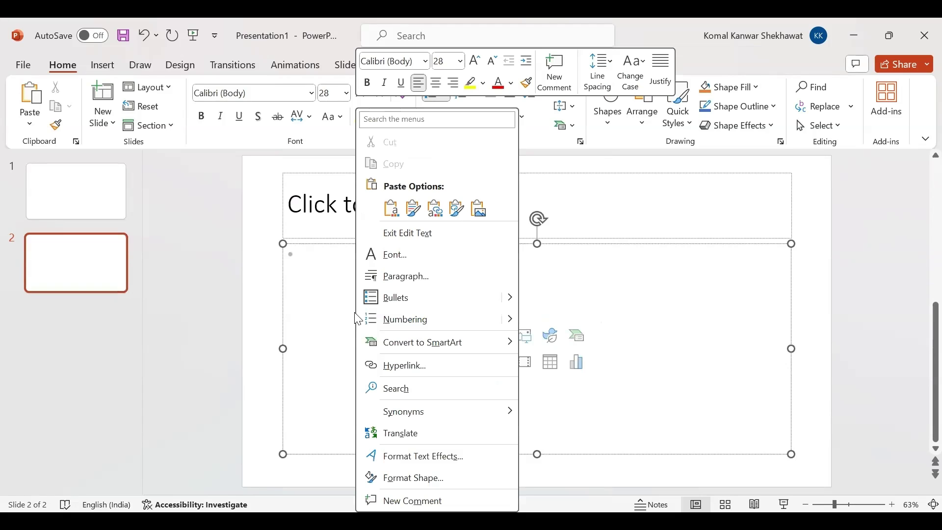